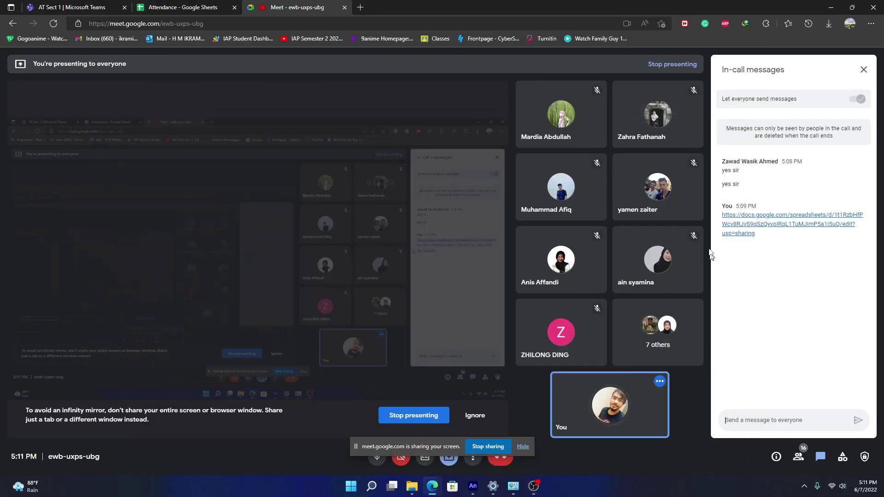
Step: Copy the Attendance spreadsheet link from the Meet chat and send it to everyone again
right_click(765, 216)
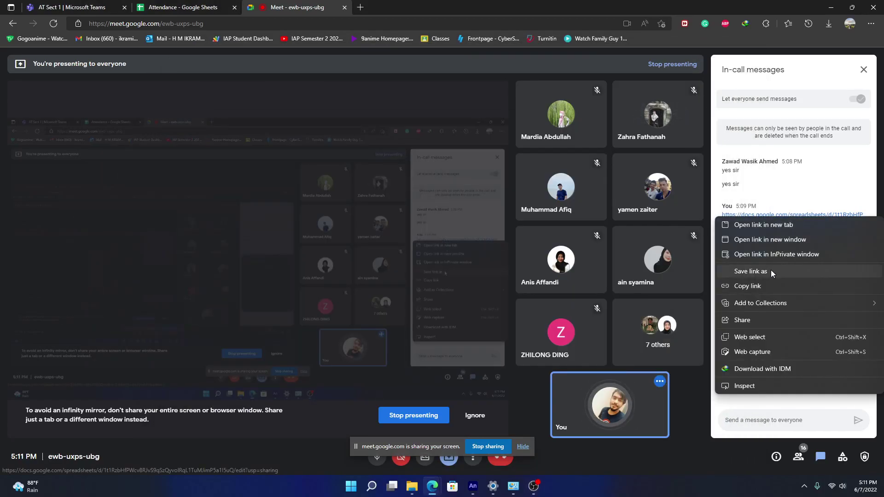
left_click(764, 286)
left_click(756, 416)
key("ctrl+v")
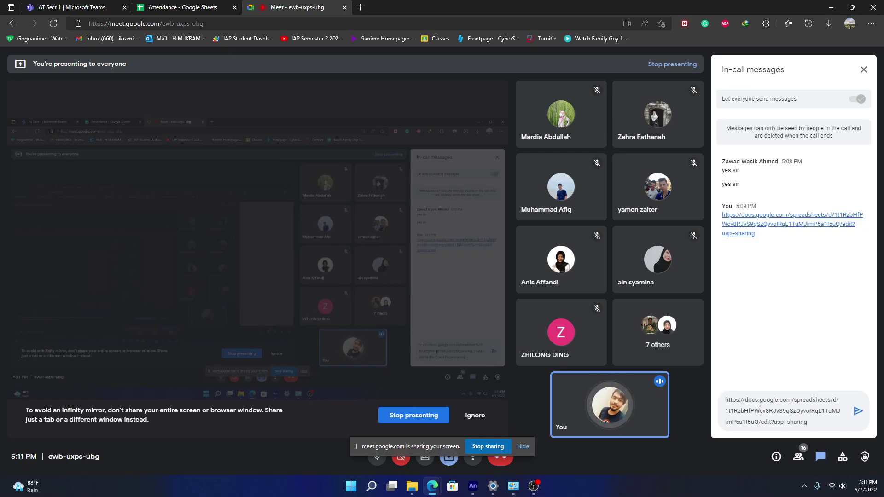
key("Return")
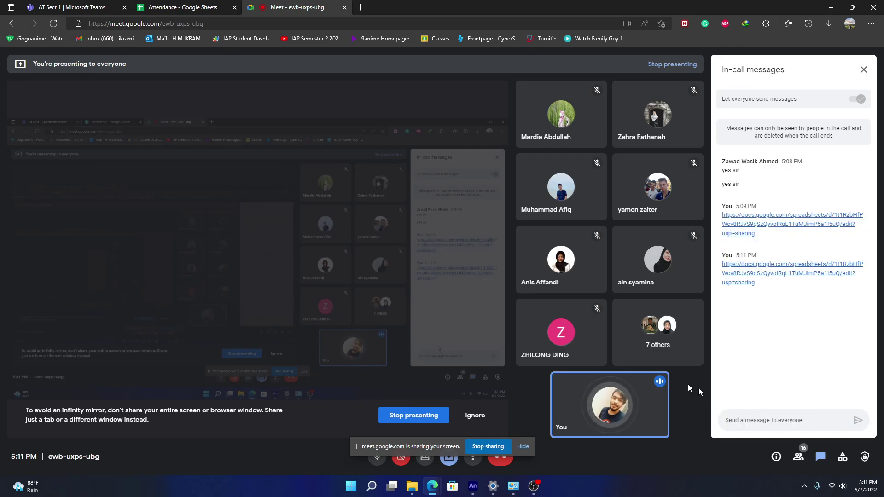
Step: Check the Attendance spreadsheet, return to the meeting, then switch to Adobe Animate
left_click(178, 5)
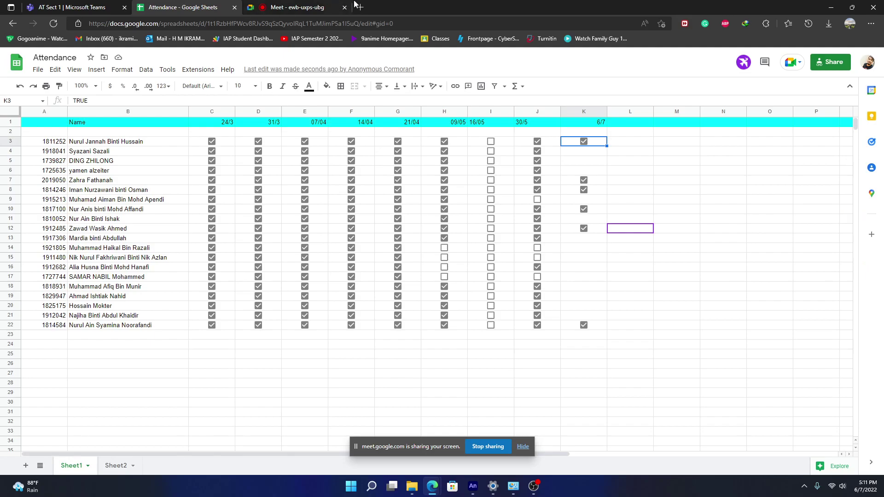
left_click(349, 5)
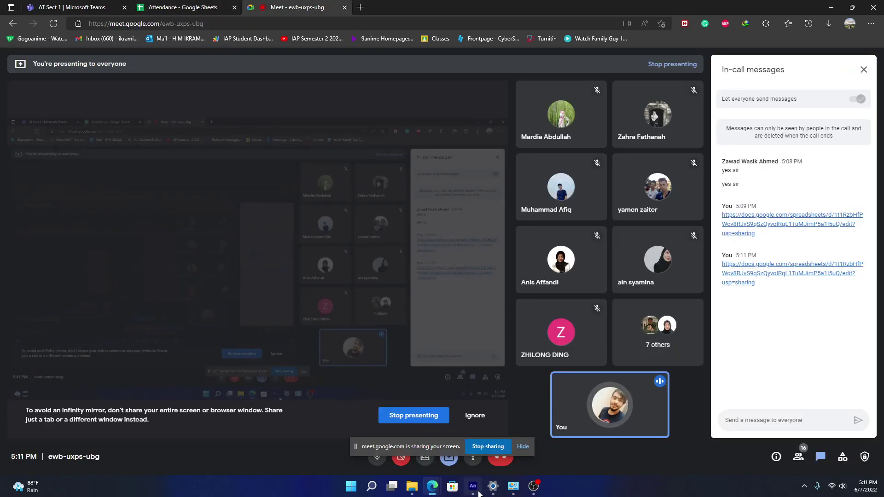
left_click(474, 489)
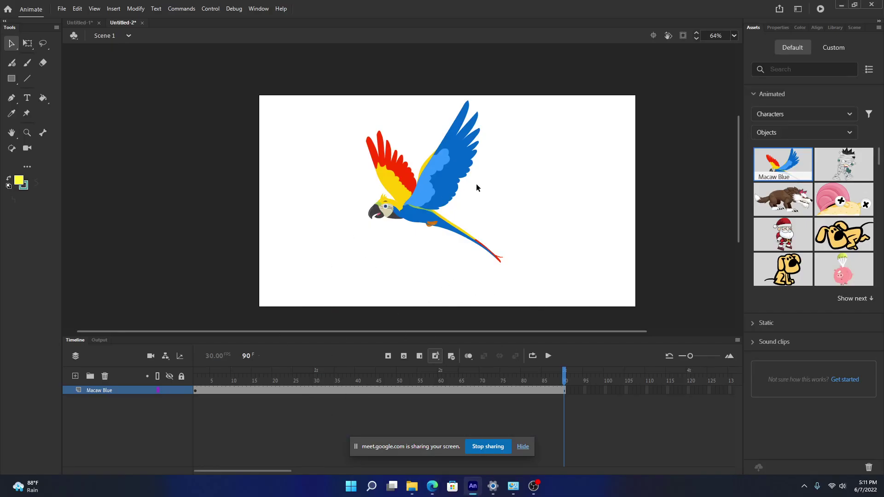
Step: Shift the macaw slightly right and name a new layer above Macaw Blue 'Audio'
left_click_drag(433, 196, 453, 196)
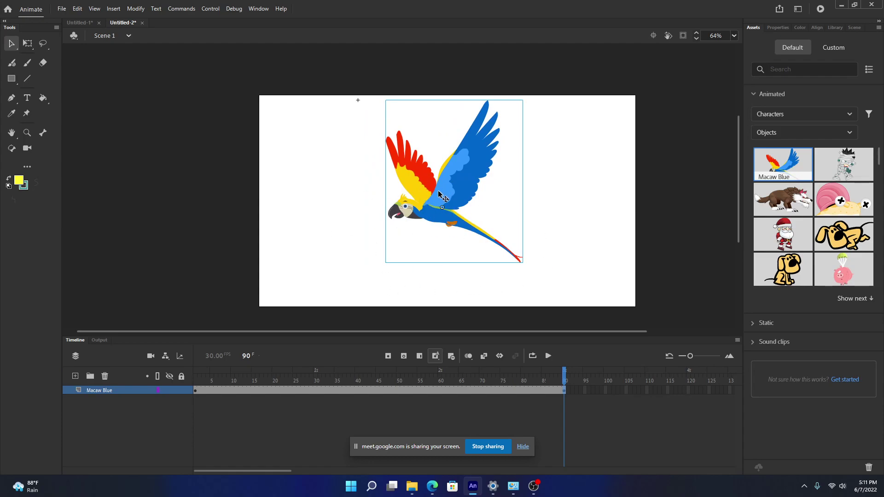
left_click(76, 377)
double_click(98, 389)
type("Audio")
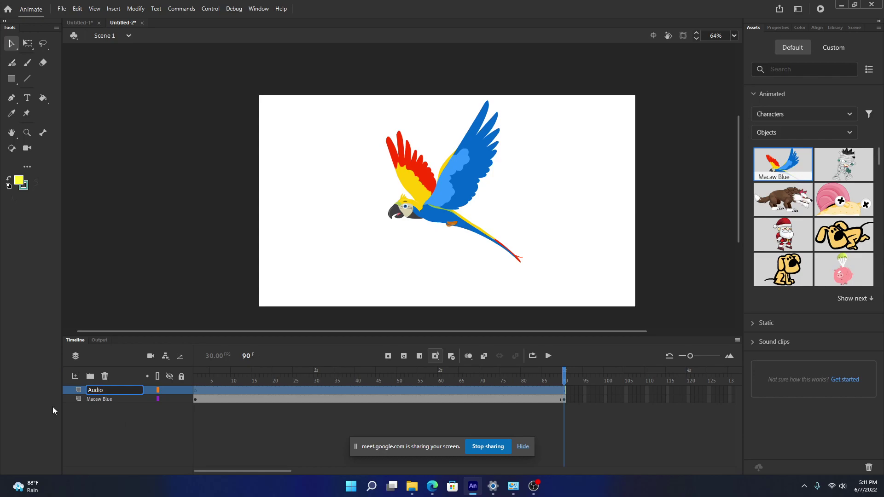
left_click(193, 430)
Step: Move the playhead to frame 2 and back to frame 1
left_click(197, 394)
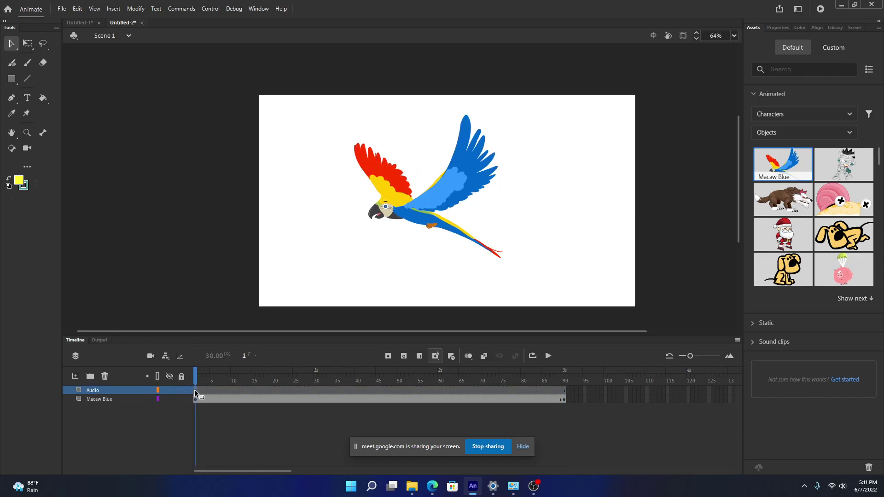
left_click(199, 379)
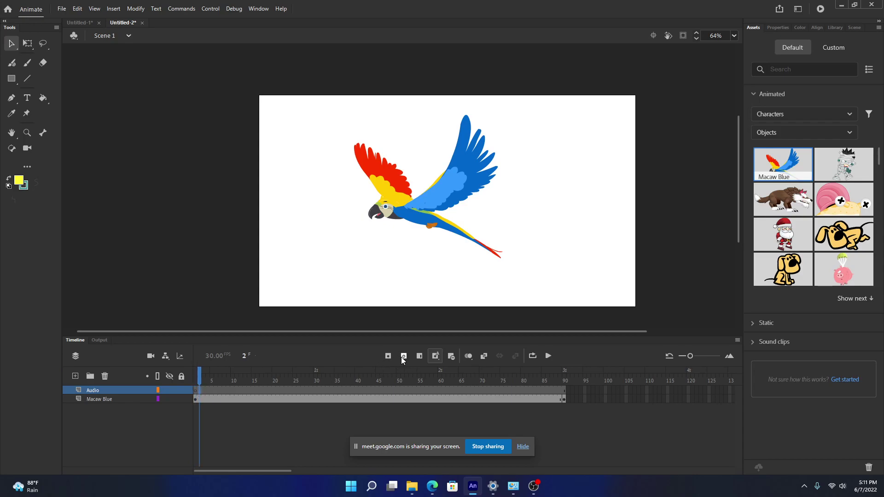
left_click_drag(203, 377, 199, 395)
Step: Admit the person asking to join the Google Meet call, then return to Animate
mouse_move(431, 486)
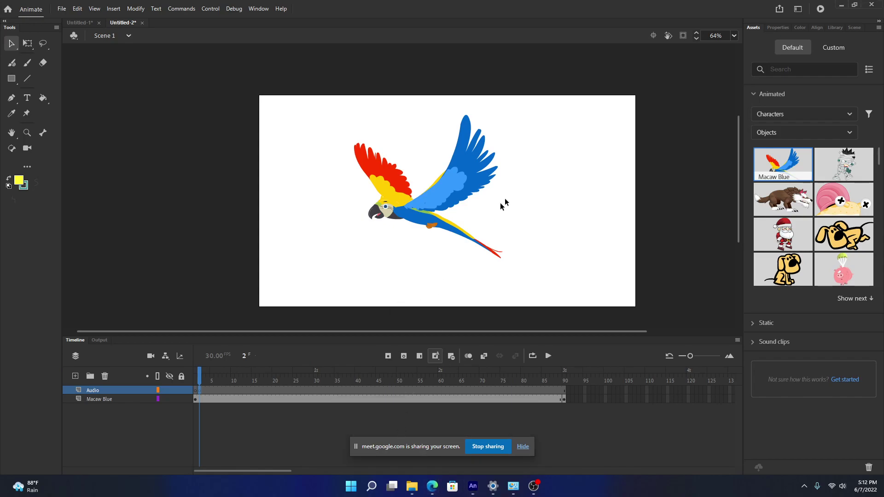
left_click(402, 426)
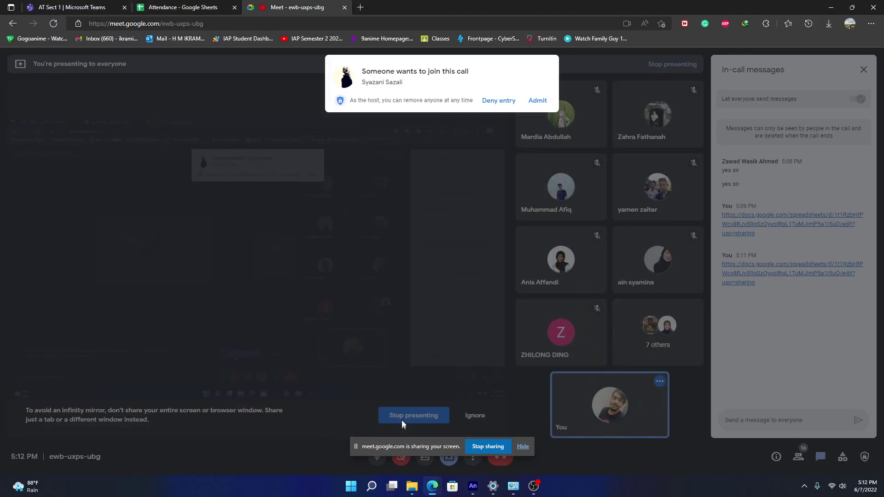
left_click(536, 99)
left_click(834, 7)
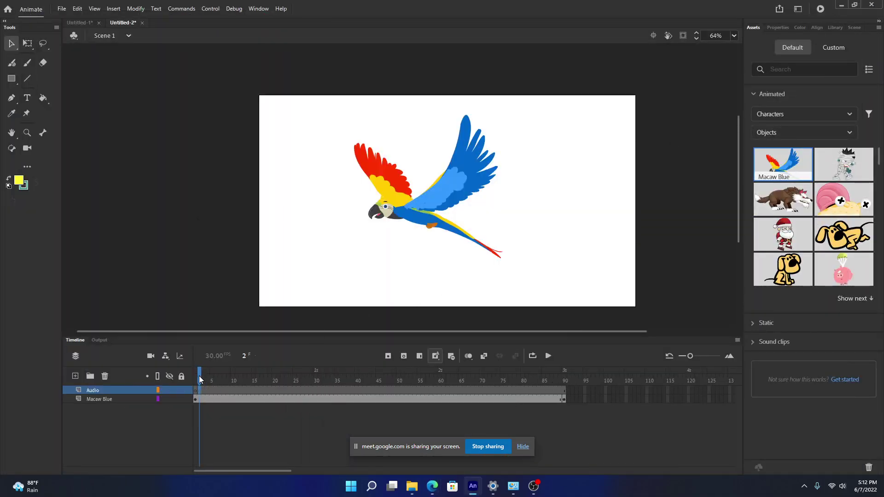
Step: Look through the sounds available in the current frame's Properties
left_click(776, 28)
left_click(792, 198)
left_click(792, 197)
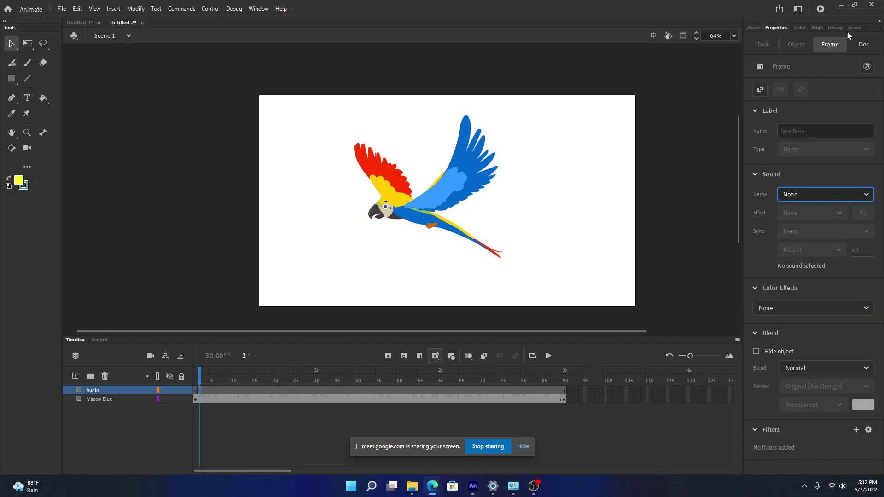
Step: Drag fly.mp3 from the Music folder into the Library and preview its waveform
left_click(834, 28)
mouse_move(415, 490)
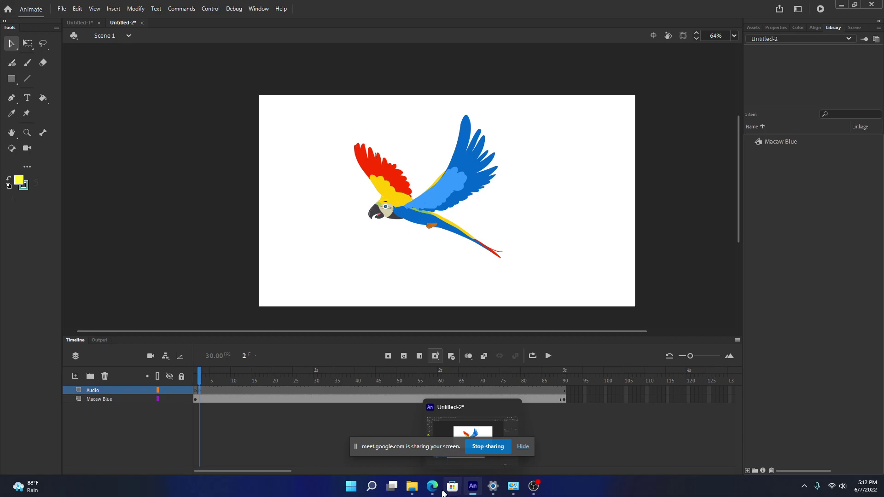
left_click(461, 439)
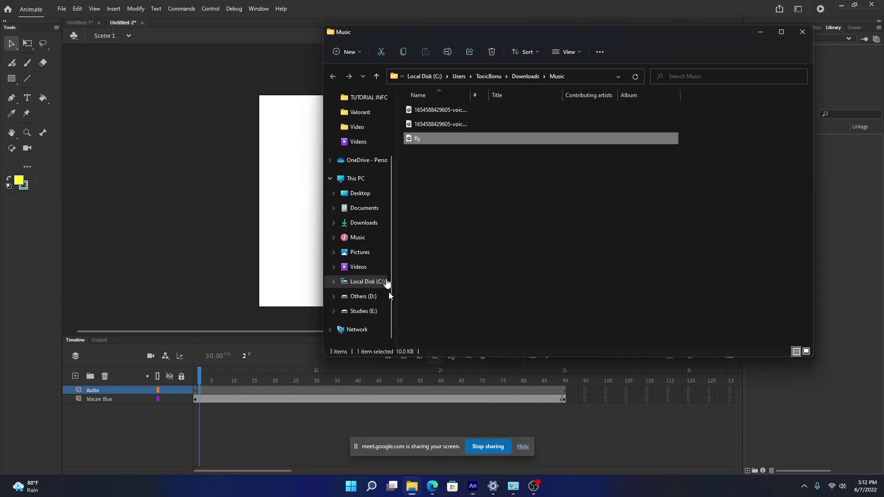
left_click_drag(425, 137, 854, 208)
left_click(803, 33)
left_click(777, 141)
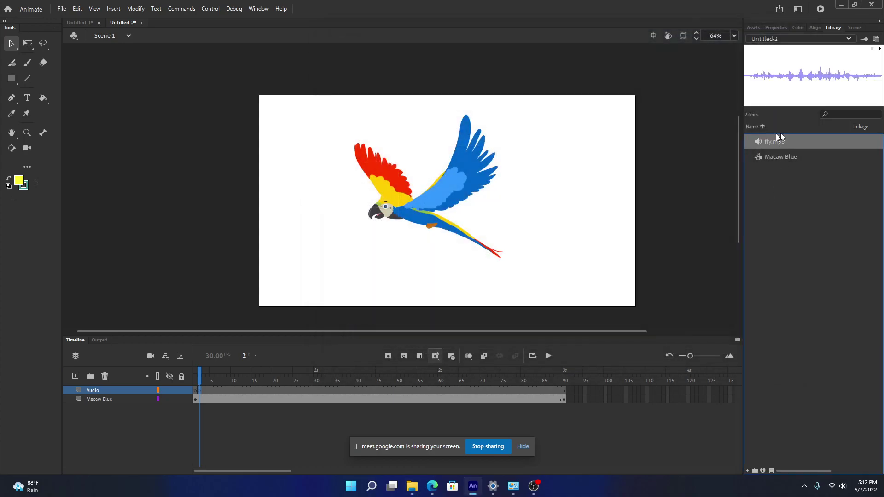
Step: Drop fly.mp3 onto Audio frame 1 and set the frame's Sound Name to fly.mp3
left_click_drag(780, 142, 201, 393)
left_click(781, 28)
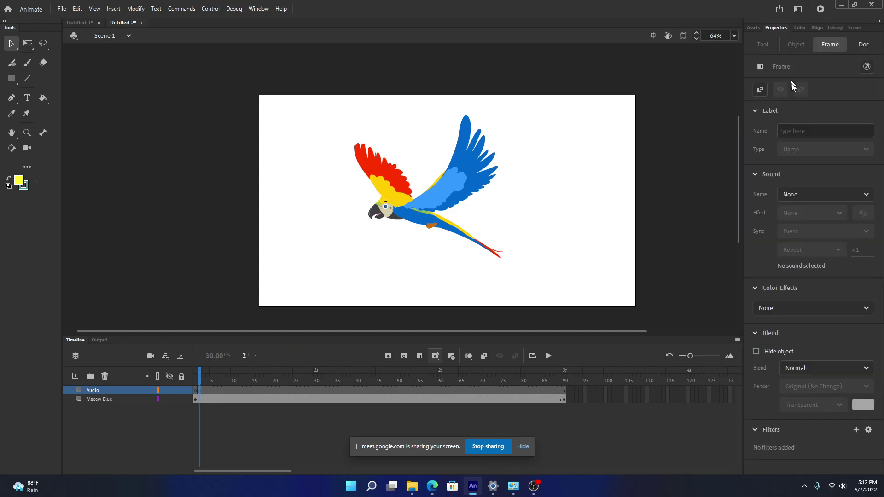
left_click(807, 198)
left_click(801, 224)
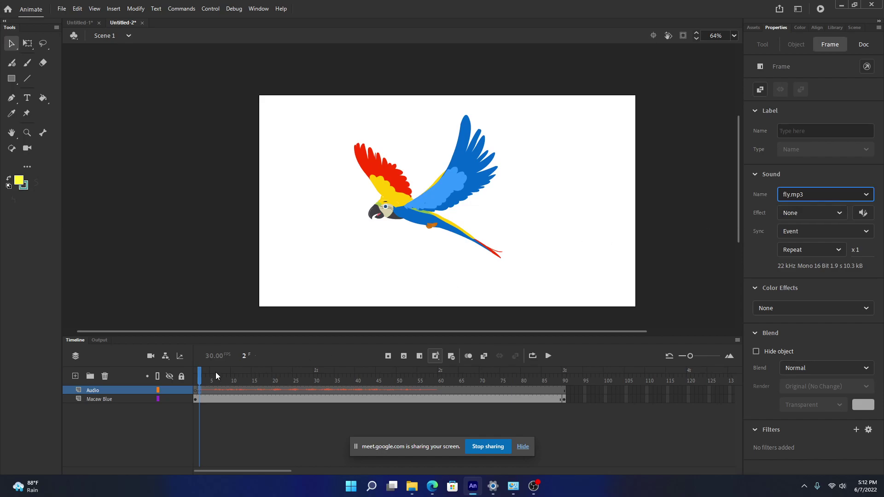
Step: Scrub to frames 32 and 57, keep the sound repeat at 1, then rewind to frame 1
left_click_drag(201, 381, 197, 399)
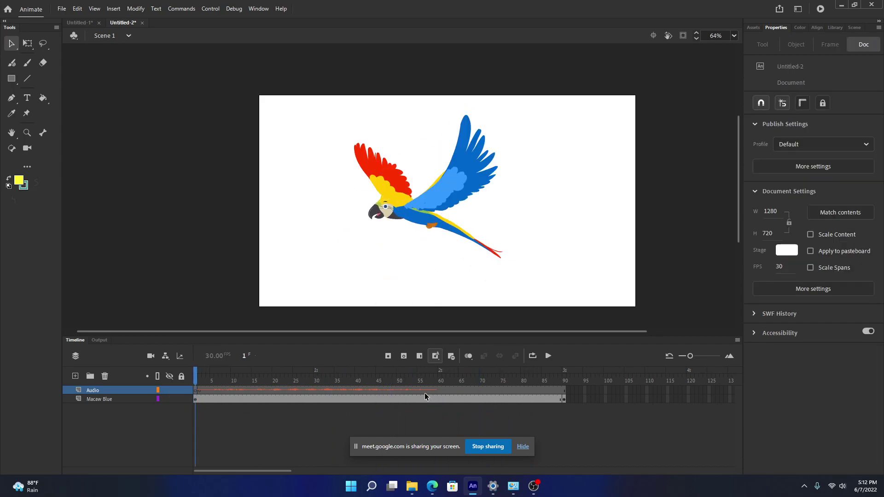
left_click(425, 393)
left_click(860, 249)
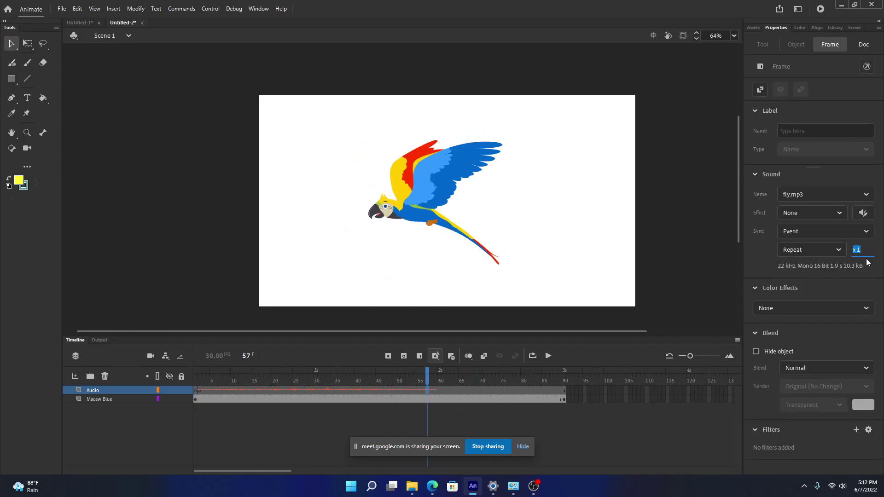
left_click(865, 249)
left_click_drag(426, 377, 197, 396)
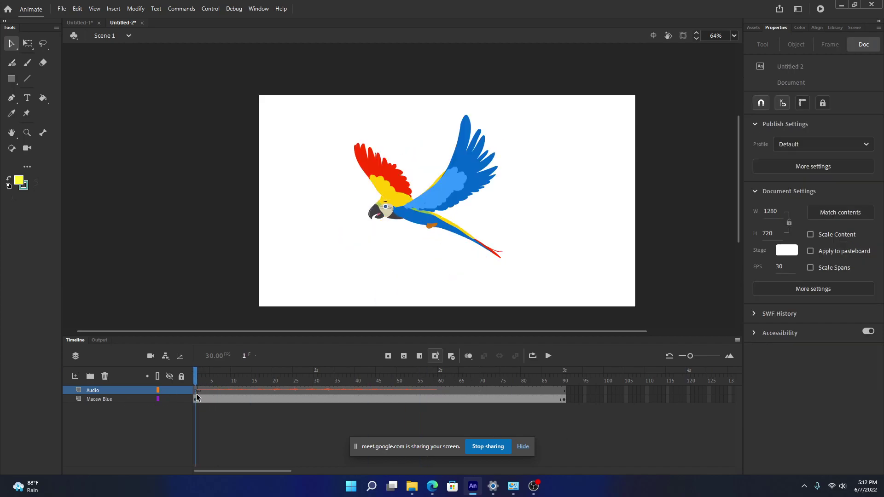
Step: Add a new layer named 'Buttons' above the Audio layer
left_click(198, 392)
left_click(76, 376)
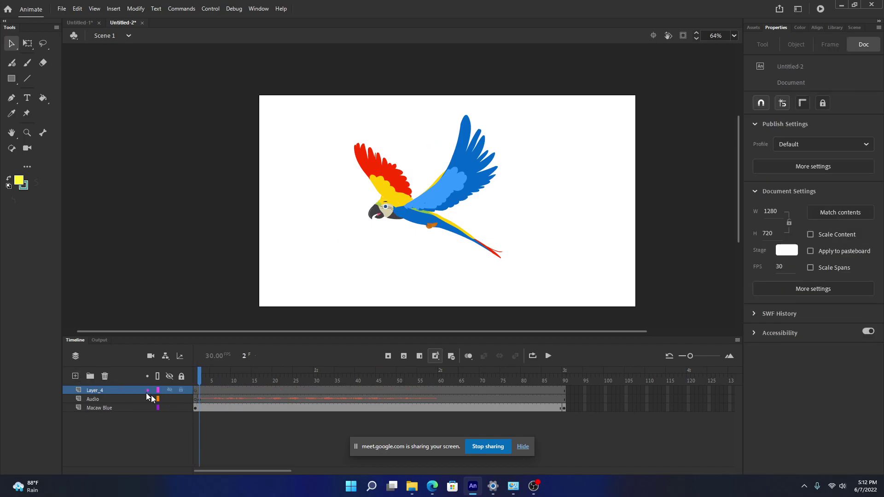
double_click(90, 390)
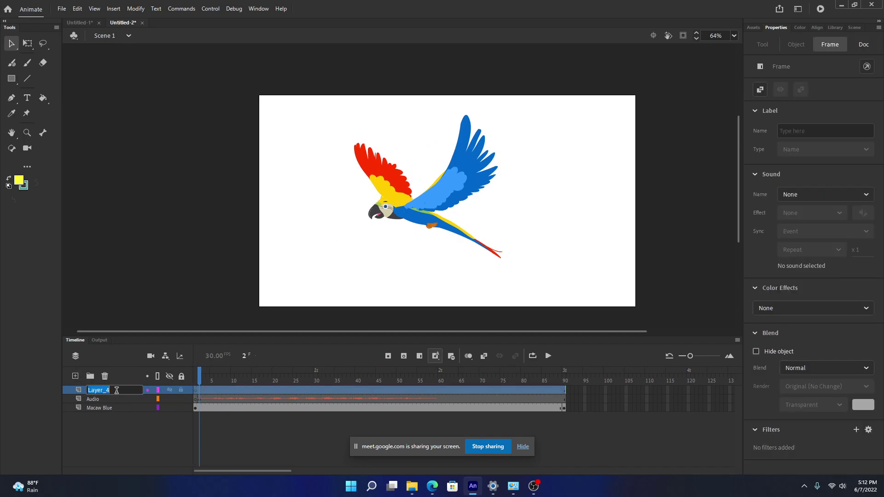
type("Buttons")
key("Return")
Step: Draw two yellow rectangles below the macaw, one at bottom left and one at bottom right
left_click(12, 78)
left_click_drag(285, 276, 351, 295)
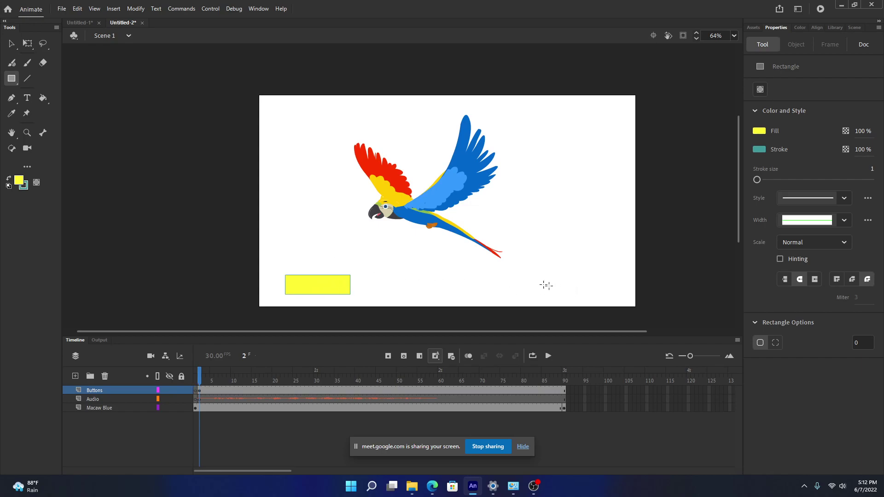
left_click_drag(542, 271, 616, 293)
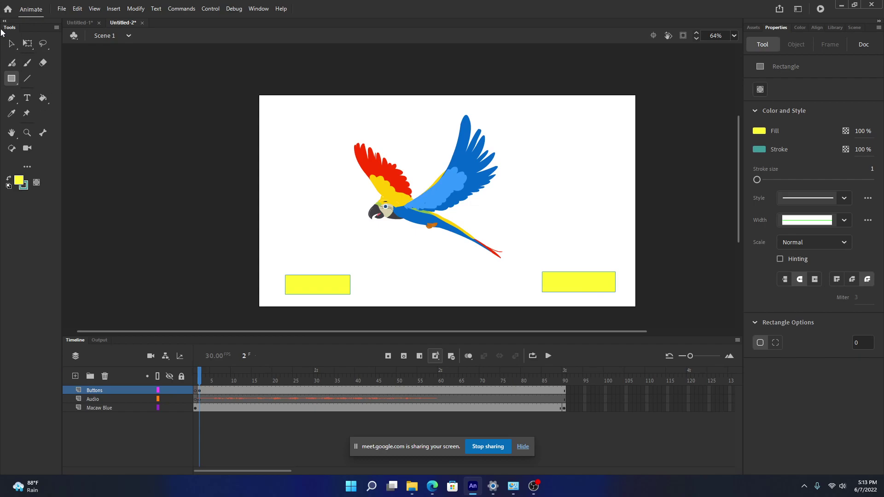
Step: Convert the left and then the right yellow rectangle into Button symbols
left_click(11, 44)
left_click_drag(286, 247, 361, 295)
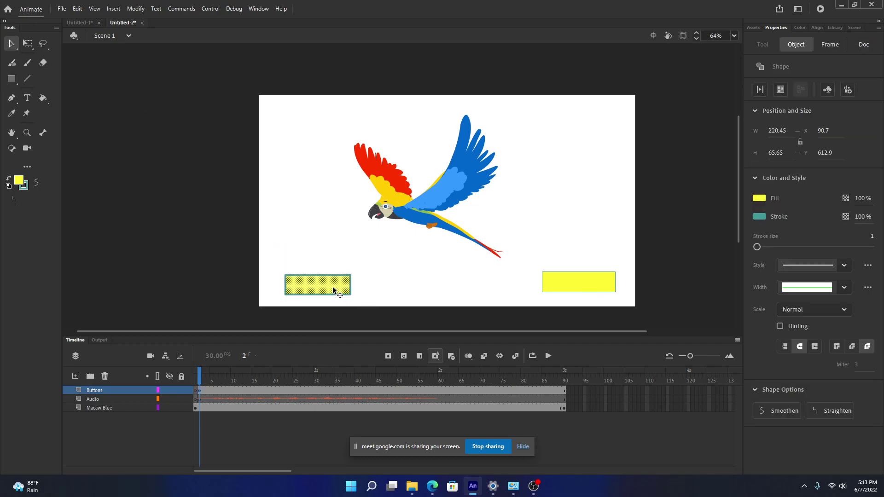
right_click(334, 286)
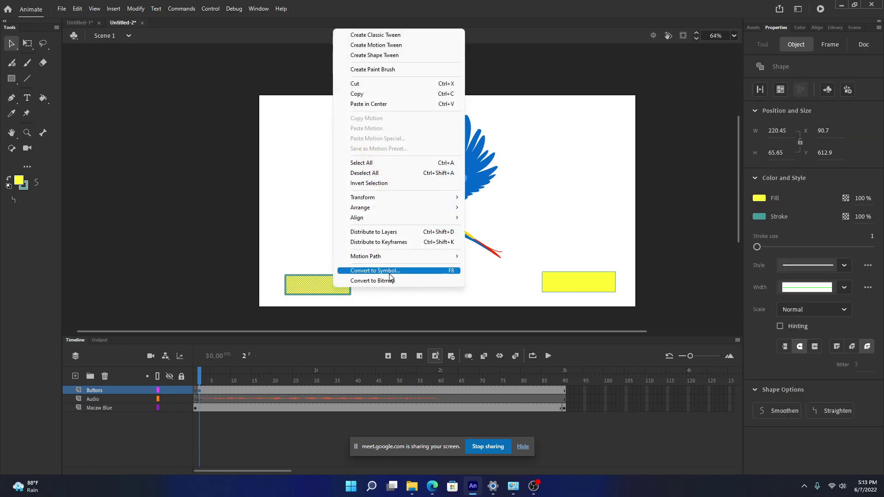
left_click(389, 272)
left_click(603, 117)
left_click(589, 147)
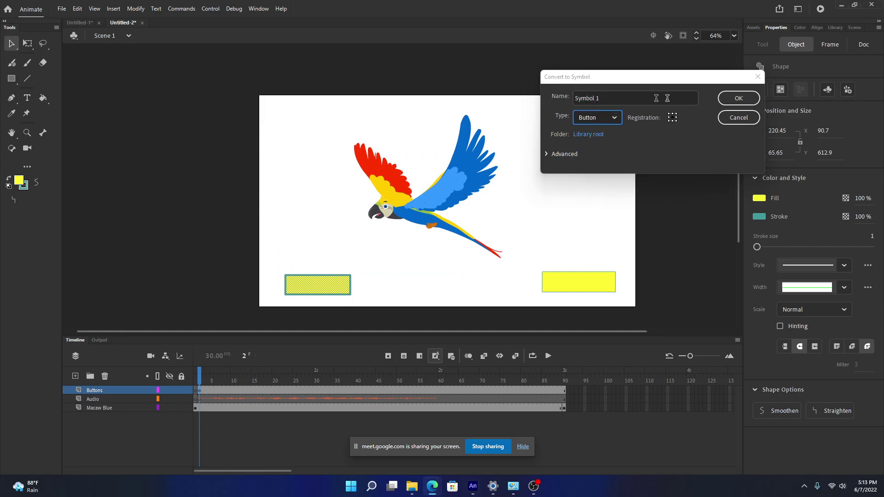
left_click(738, 98)
left_click_drag(529, 261, 621, 295)
right_click(585, 286)
left_click(636, 270)
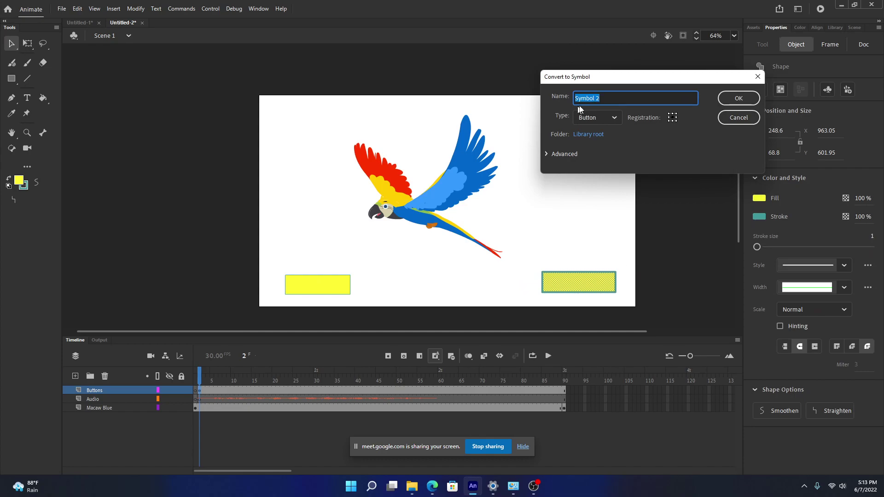
left_click(733, 98)
left_click(479, 290)
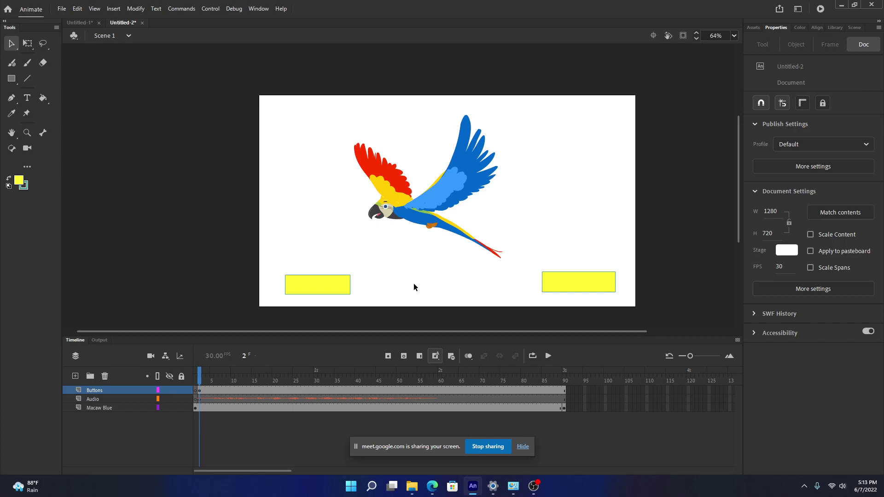
Step: Nudge the right yellow button slightly to the right
left_click(322, 280)
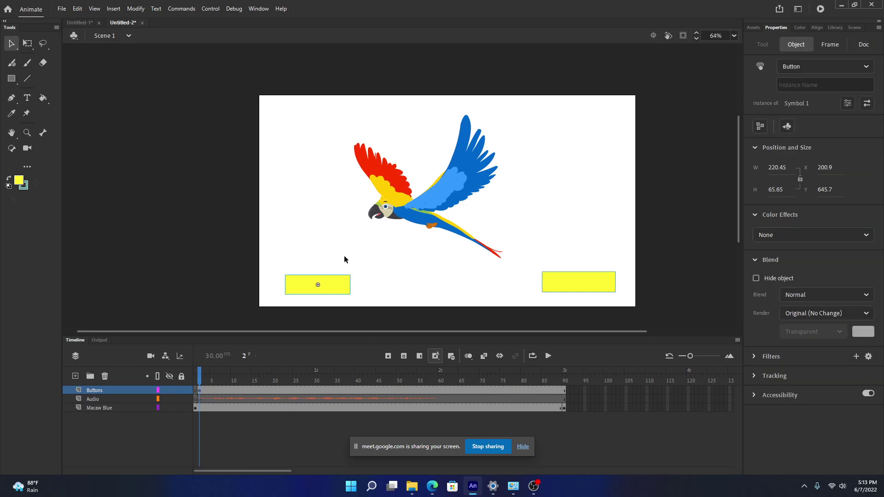
left_click_drag(548, 286, 549, 286)
left_click(458, 277)
Step: Rename the new layer above Buttons to 'Actions' and select its first frame
left_click(75, 376)
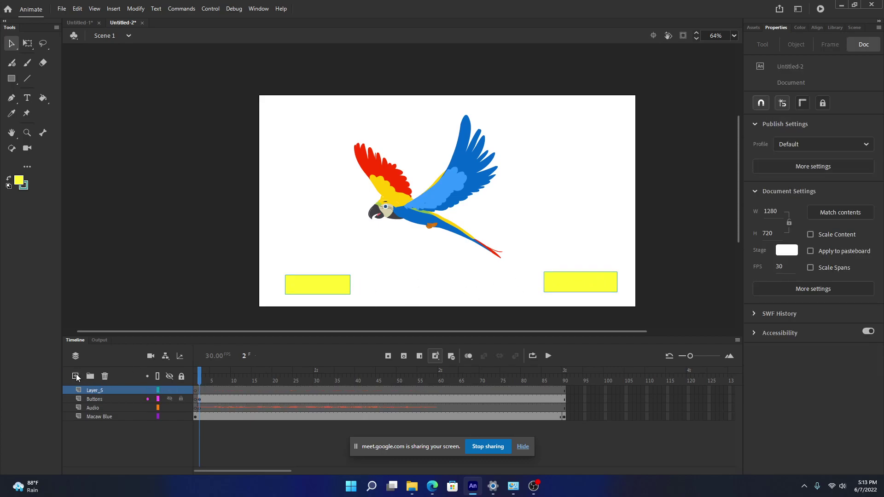
left_click(102, 389)
double_click(114, 392)
type("Actions")
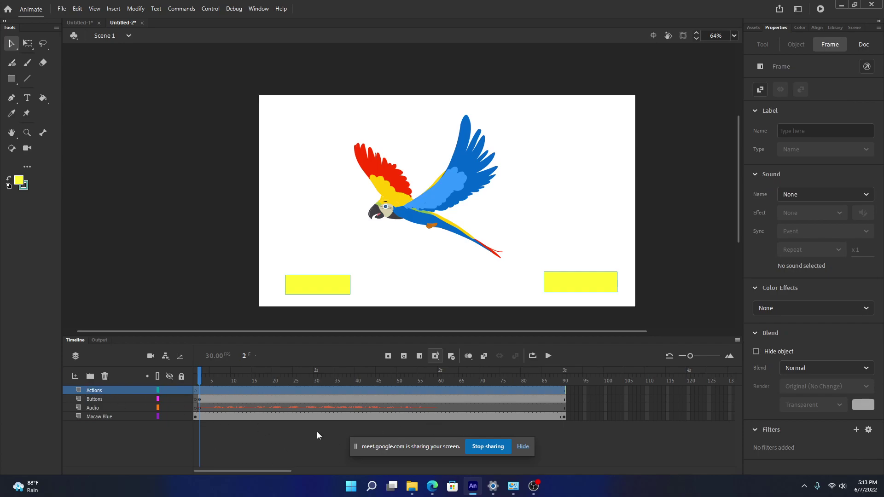
left_click(198, 388)
Step: Open the Actions panel for Actions frame 1 plus Code Snippets, placed side by side
right_click(197, 391)
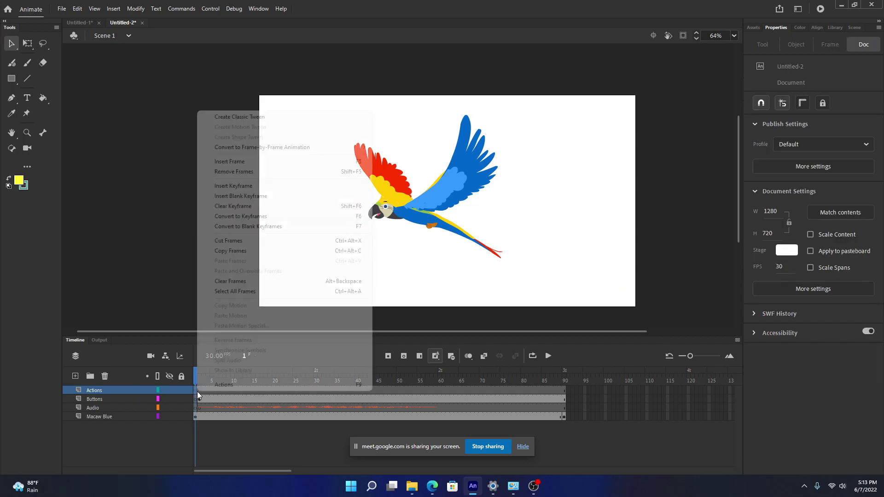
left_click(220, 385)
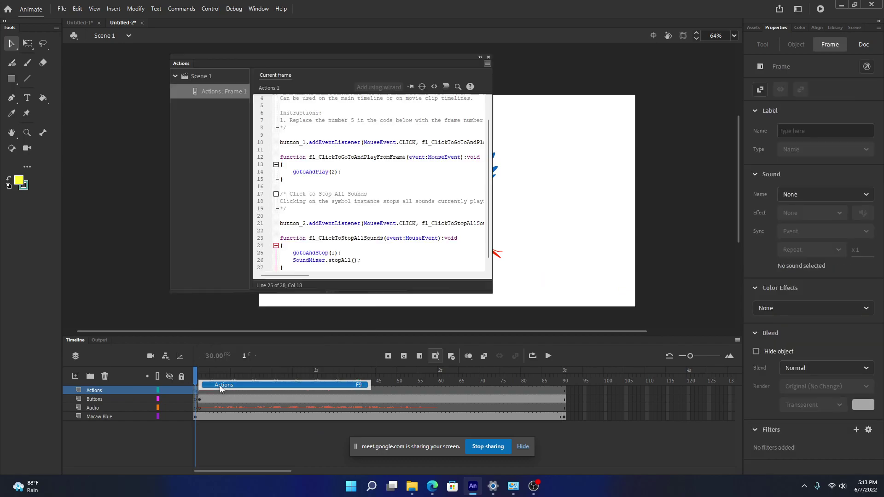
left_click(433, 87)
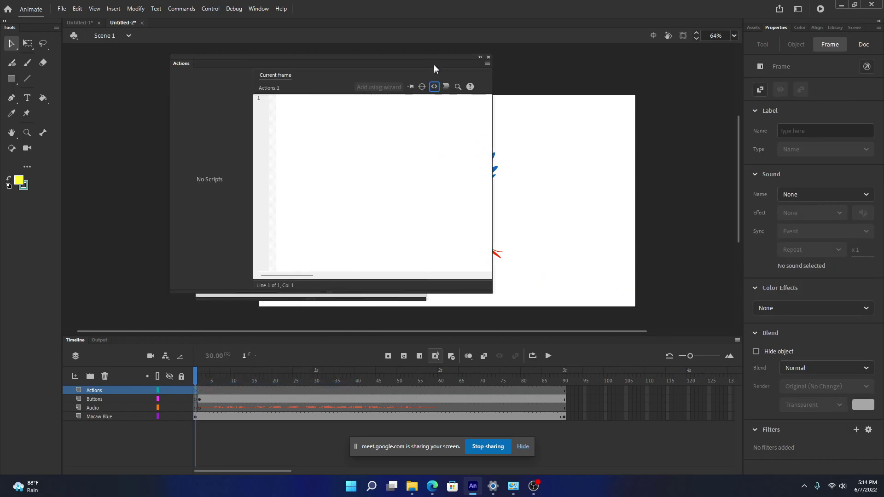
left_click_drag(416, 57, 628, 48)
left_click_drag(302, 111, 607, 119)
Step: Select the left yellow button and add the Timeline Navigation snippet 'Click to Go to Frame and Play'
left_click(199, 379)
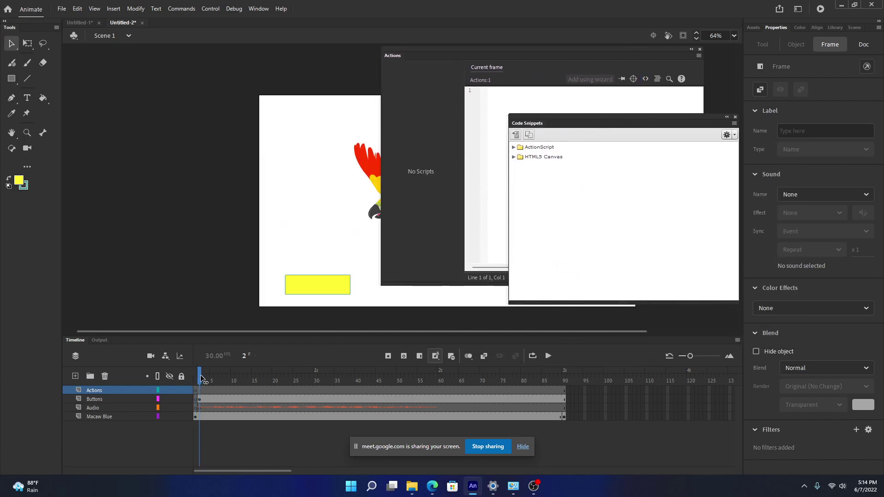
left_click(199, 399)
left_click(196, 400)
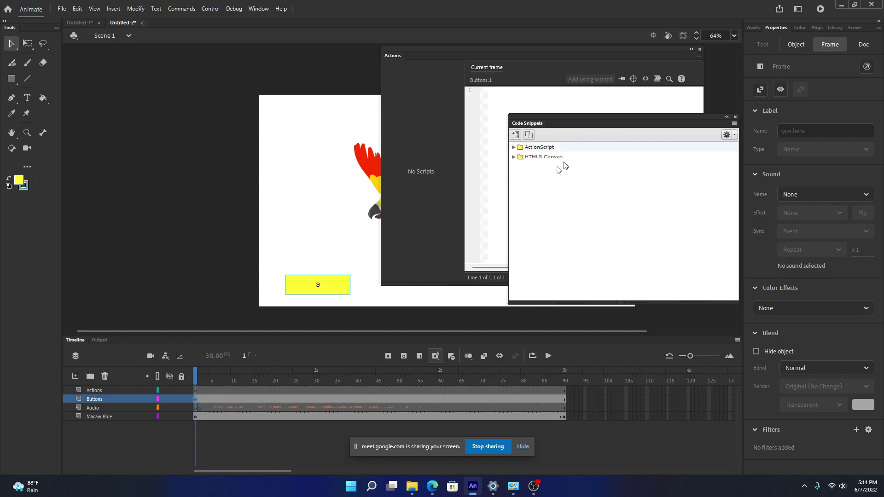
left_click(359, 282)
left_click(344, 285)
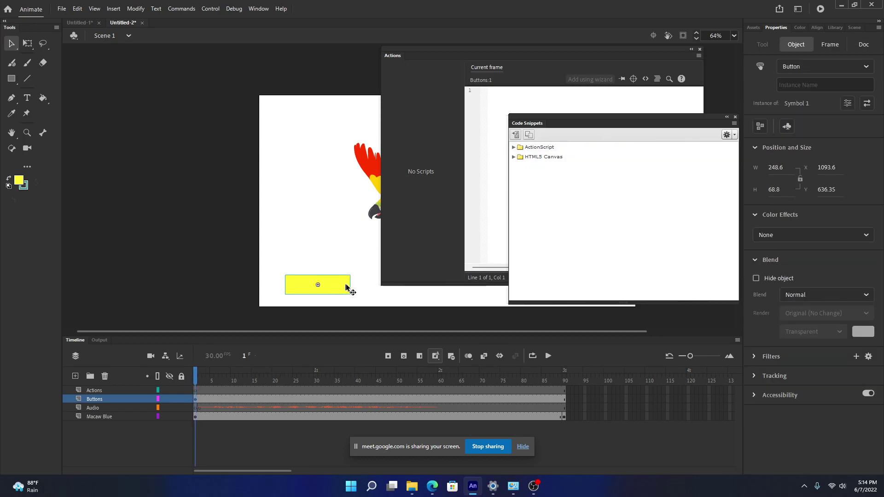
left_click(517, 148)
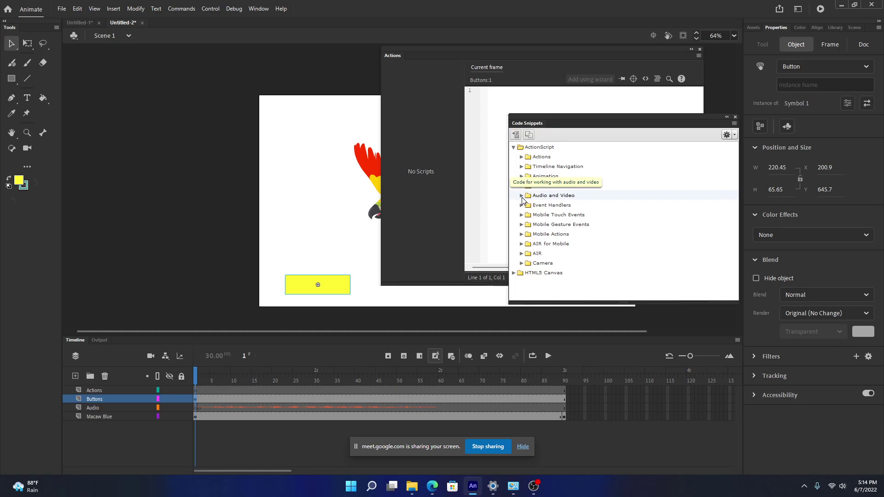
left_click(522, 167)
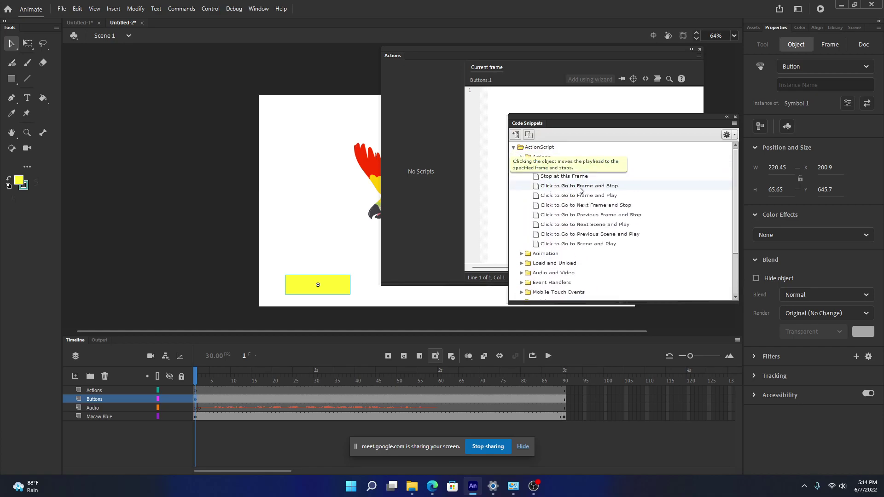
double_click(588, 196)
Step: Insert the snippet code and change gotoAndPlay(5) to gotoAndPlay(2)
left_click(482, 263)
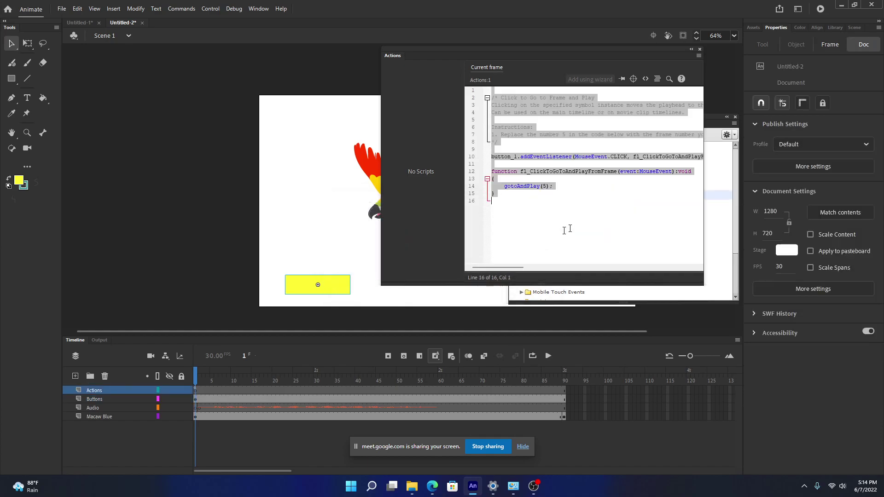
left_click(552, 193)
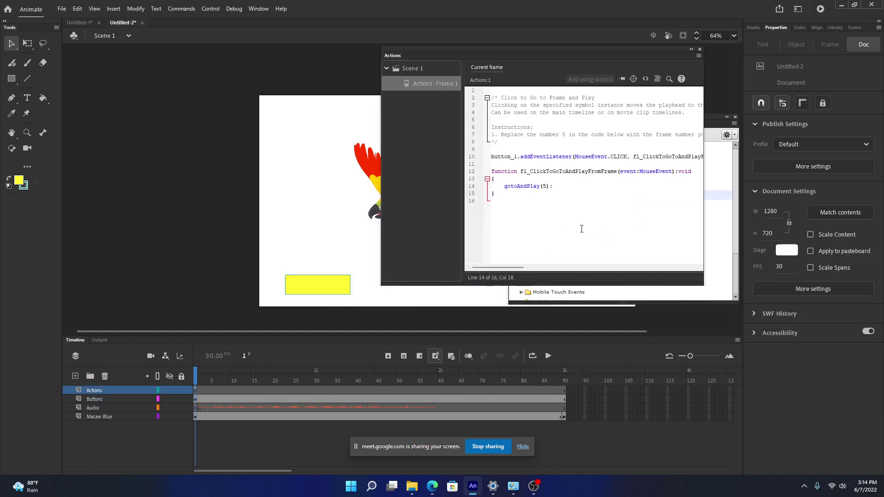
left_click_drag(495, 201, 491, 98)
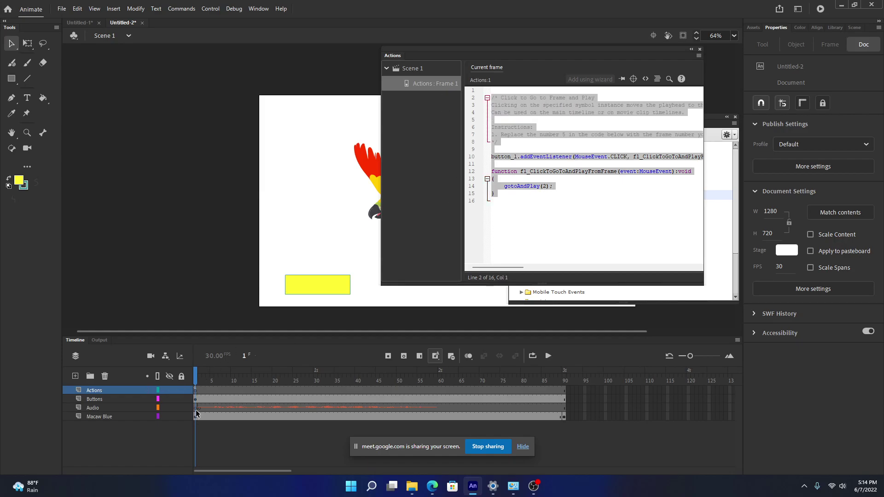
left_click(569, 187)
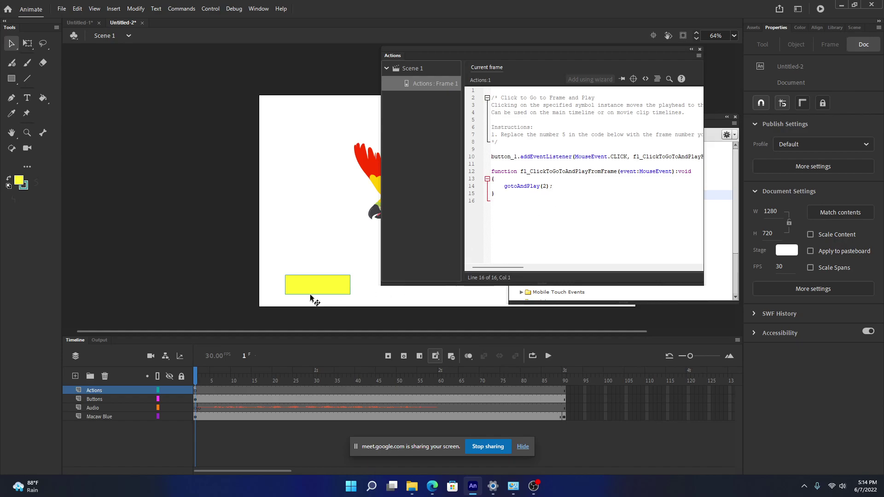
Step: Scrub through the macaw's flight, return to frame 1, and close the Actions panel
left_click(198, 375)
left_click_drag(271, 380, 203, 403)
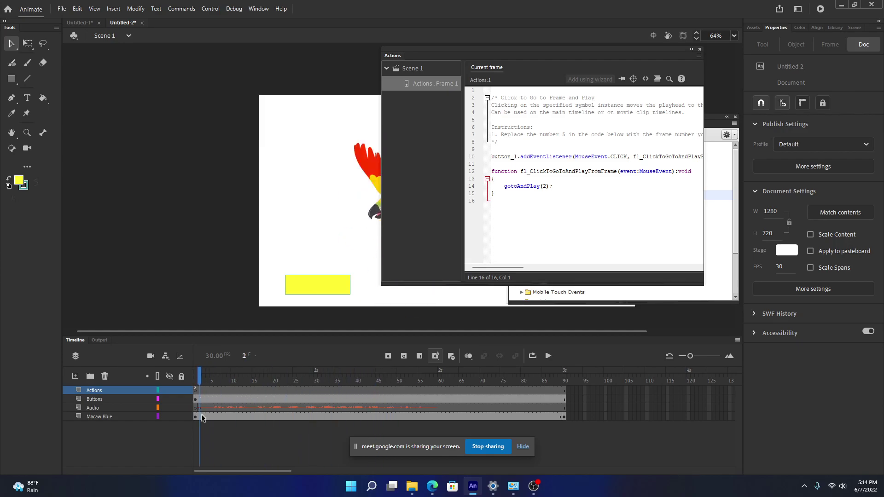
left_click(203, 407)
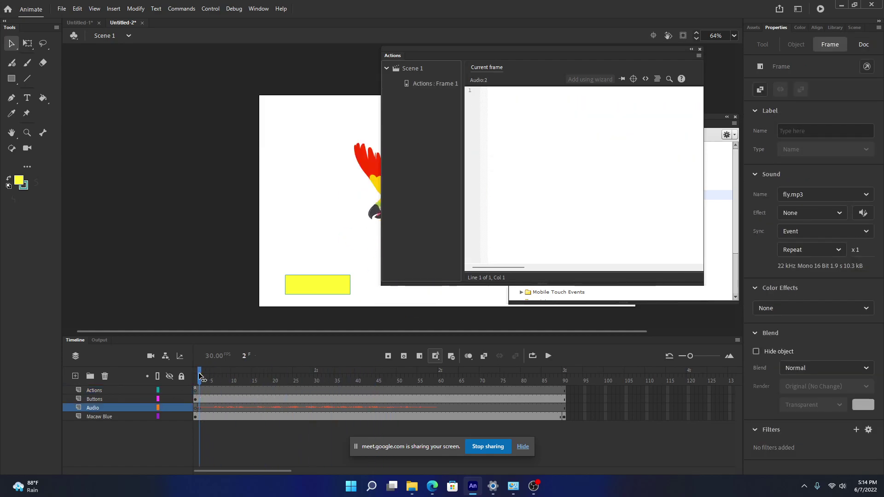
left_click(195, 377)
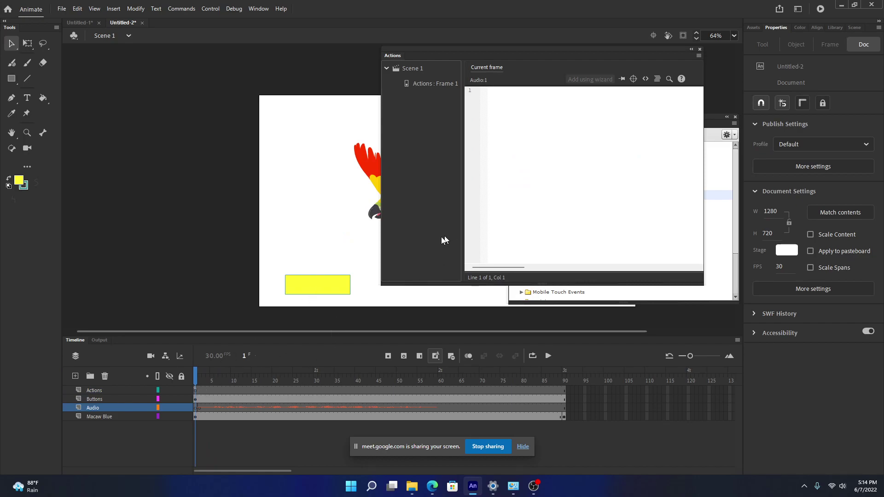
left_click(700, 50)
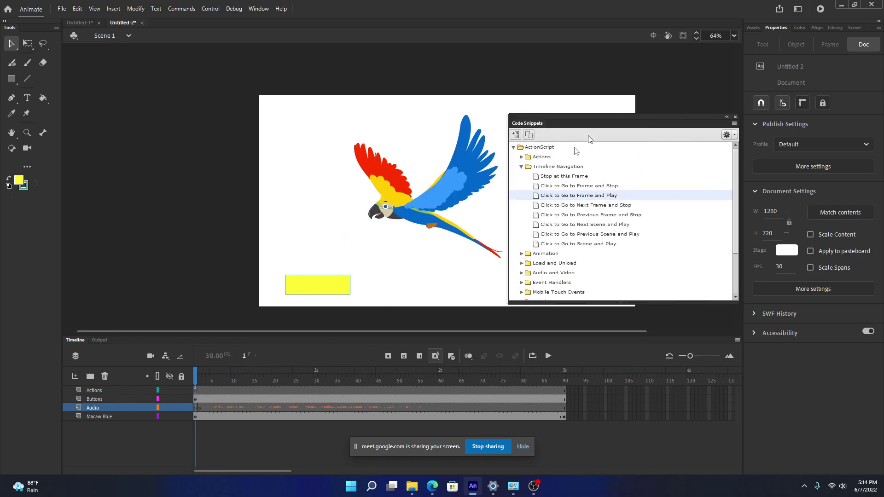
Step: Play the animation, rewind to frame 1, and open the Actions frame's script
left_click(548, 355)
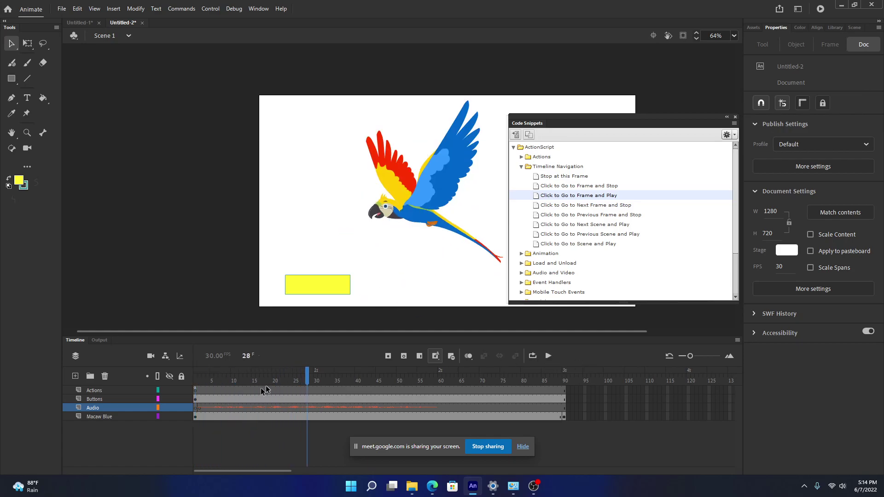
left_click_drag(307, 374, 195, 375)
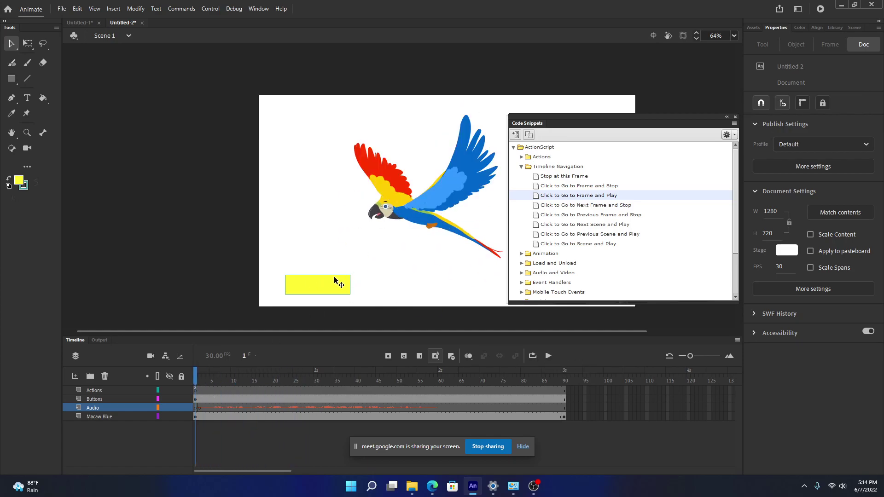
left_click(196, 391)
right_click(196, 391)
left_click(214, 386)
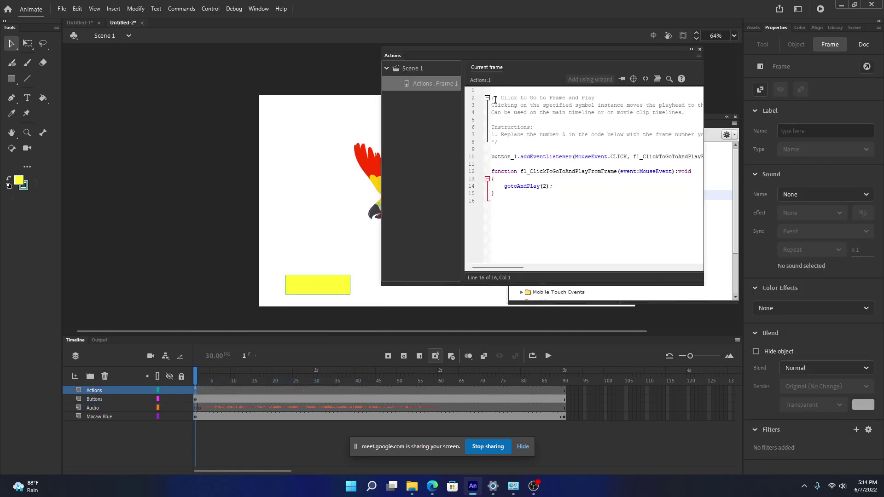
Step: Type stop(); on line 9 above the button listener, then close the Actions panel
left_click(490, 150)
type("stop()")
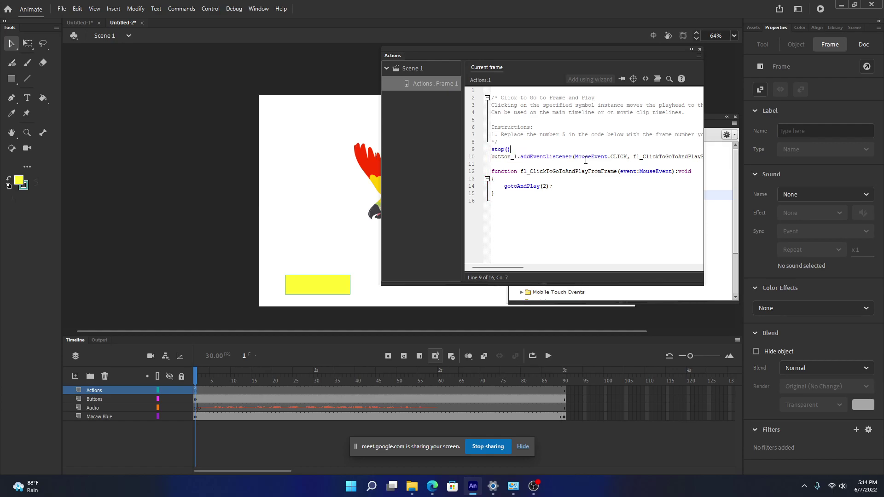
type(";")
key("Return")
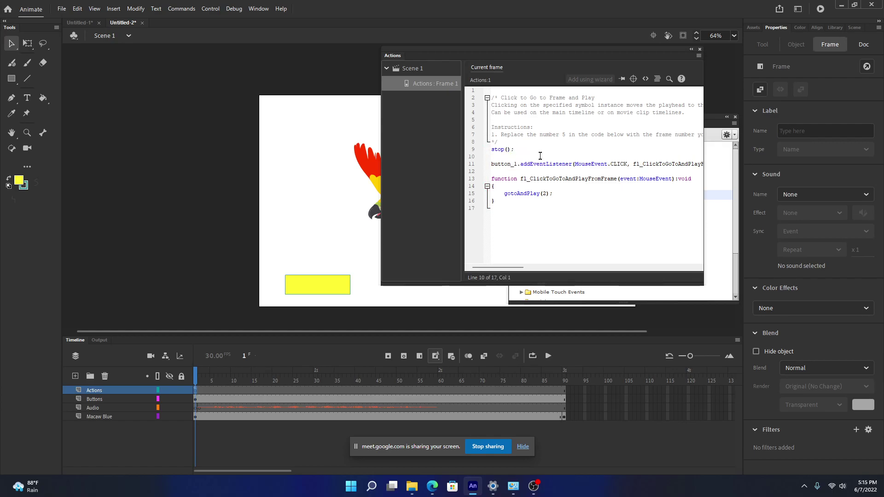
left_click(525, 150)
left_click_drag(567, 195, 504, 193)
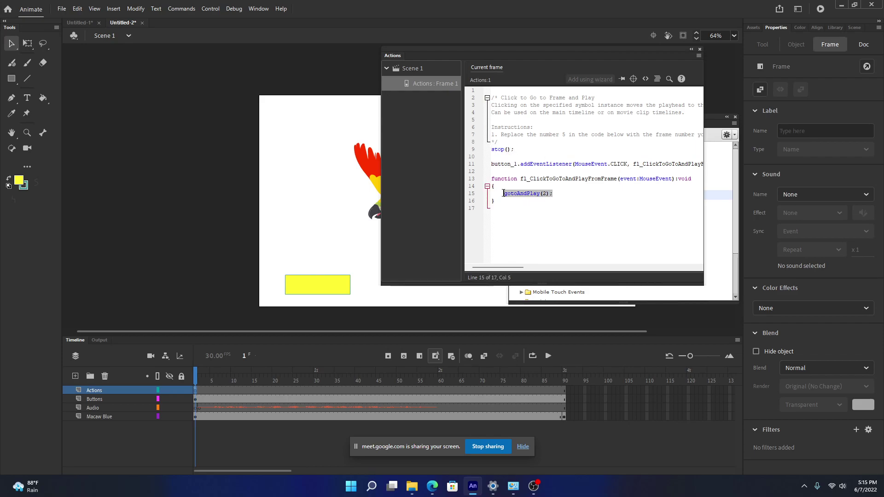
left_click(199, 408)
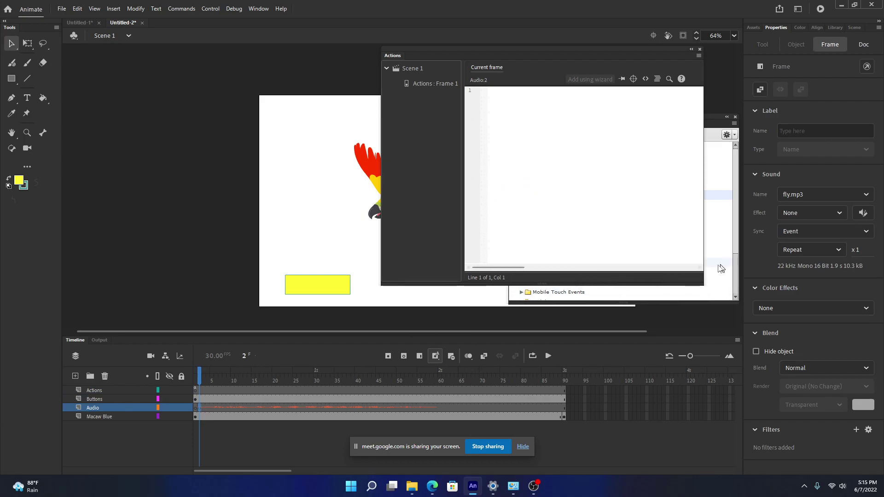
left_click(699, 49)
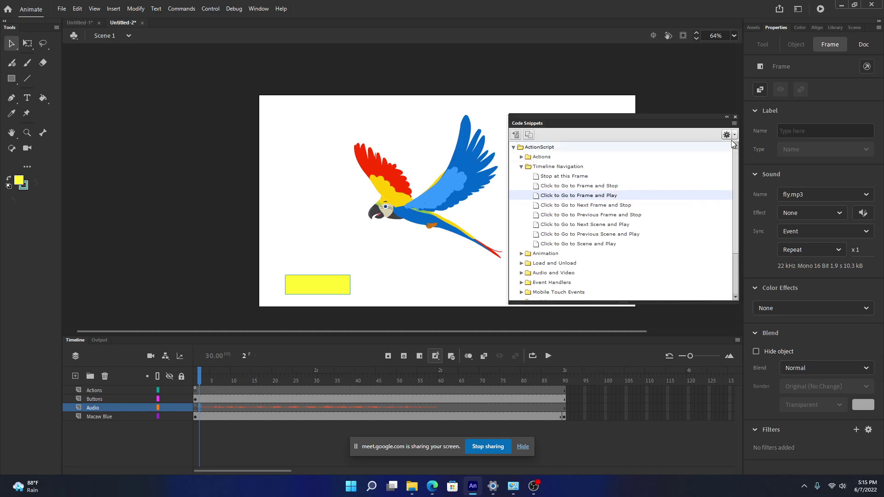
Step: Close Code Snippets, rewind the playhead to frame 1 and run Control > Test
left_click(735, 117)
left_click(198, 382)
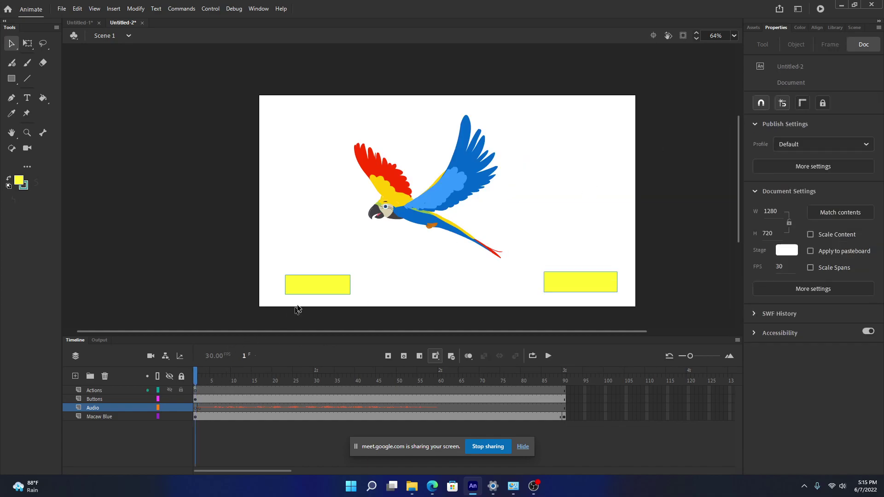
left_click(190, 9)
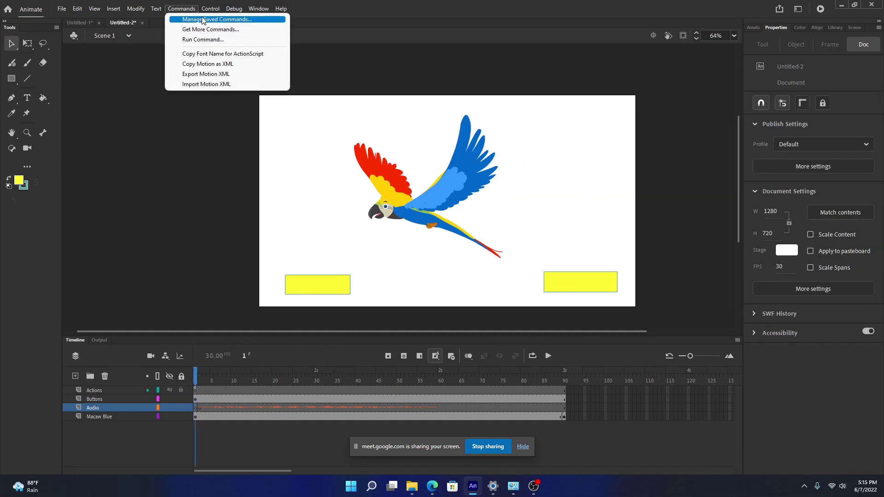
mouse_move(211, 9)
left_click(231, 100)
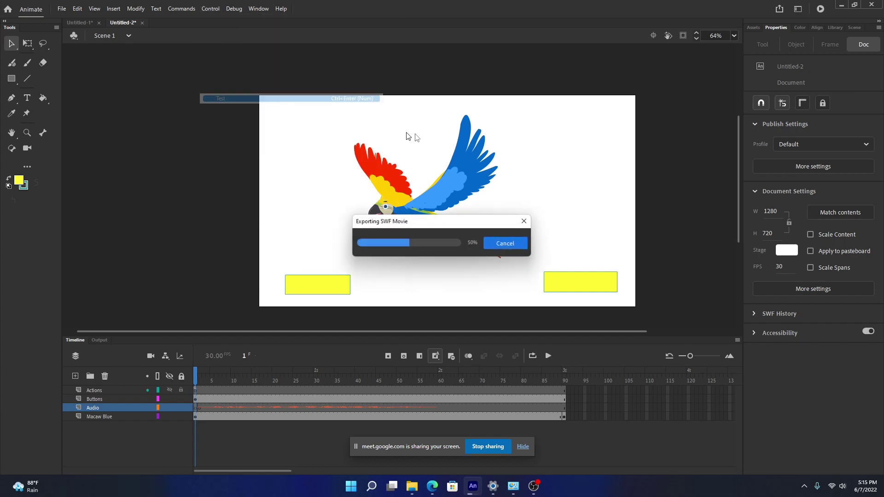
Step: Press the left yellow button twice to watch the macaw fly, then close the test window
left_click_drag(411, 68, 413, 59)
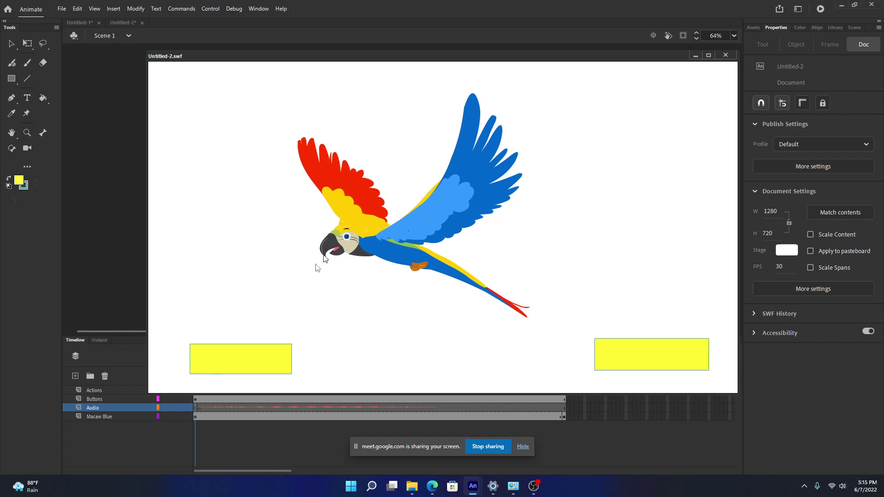
left_click(244, 362)
left_click(247, 361)
left_click(725, 55)
Step: Open the Actions for frame 1 and select the right yellow button
right_click(196, 391)
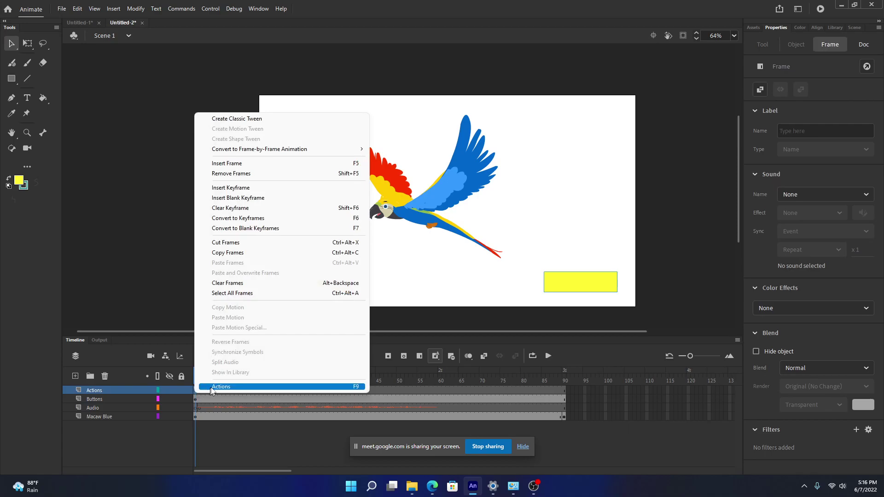
left_click(214, 388)
left_click_drag(556, 57, 358, 74)
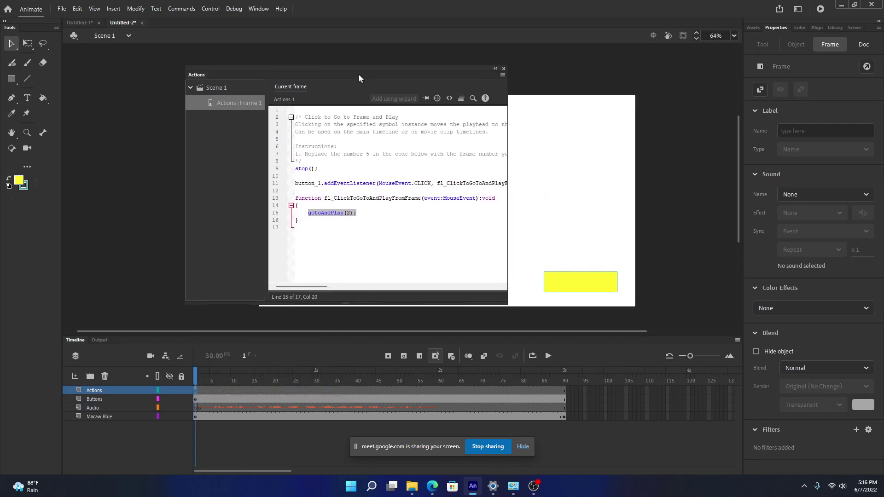
left_click_drag(544, 246, 607, 313)
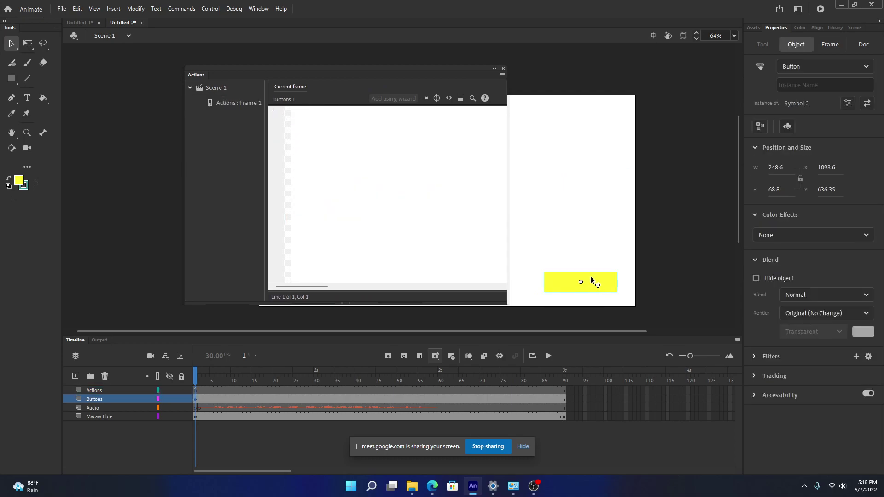
Step: Add the Timeline Navigation 'Click to Go to Frame and Stop' snippet, accepting the instance name
left_click(449, 98)
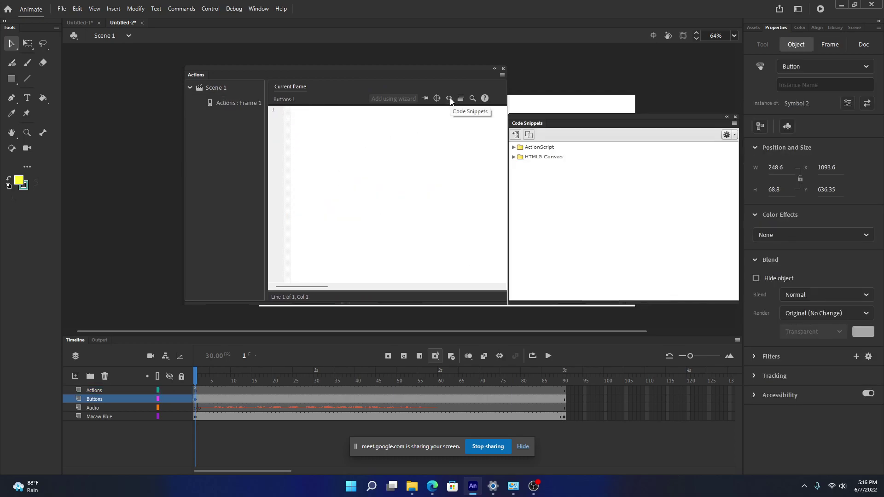
left_click(513, 148)
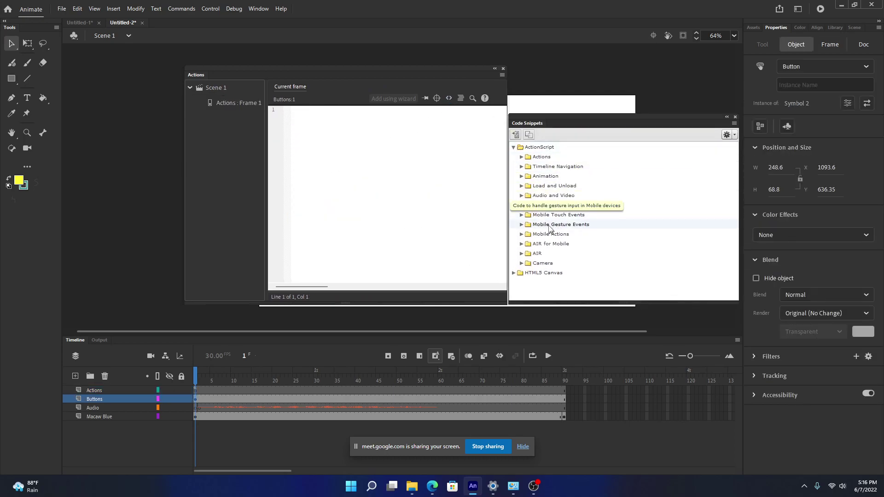
left_click(522, 167)
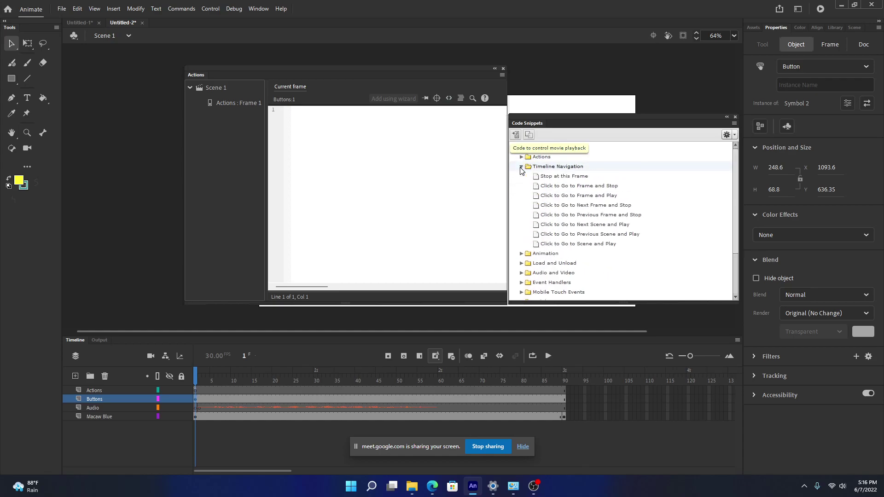
double_click(589, 190)
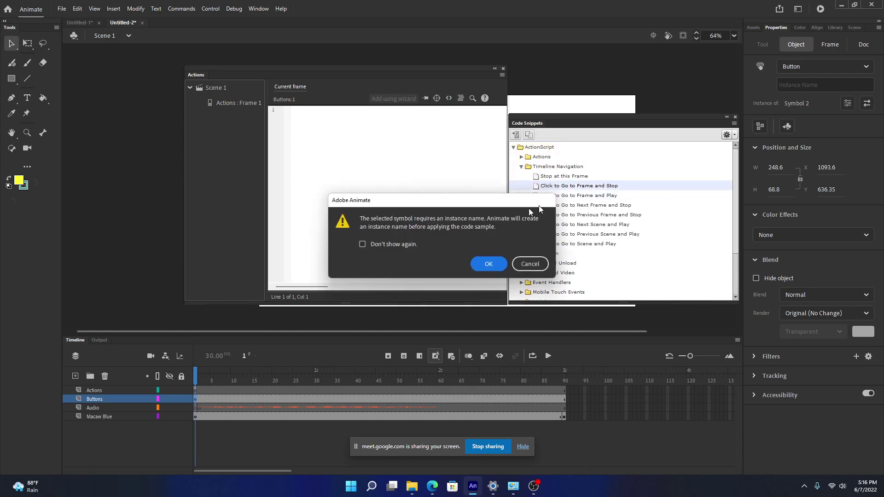
left_click(484, 262)
left_click(378, 251)
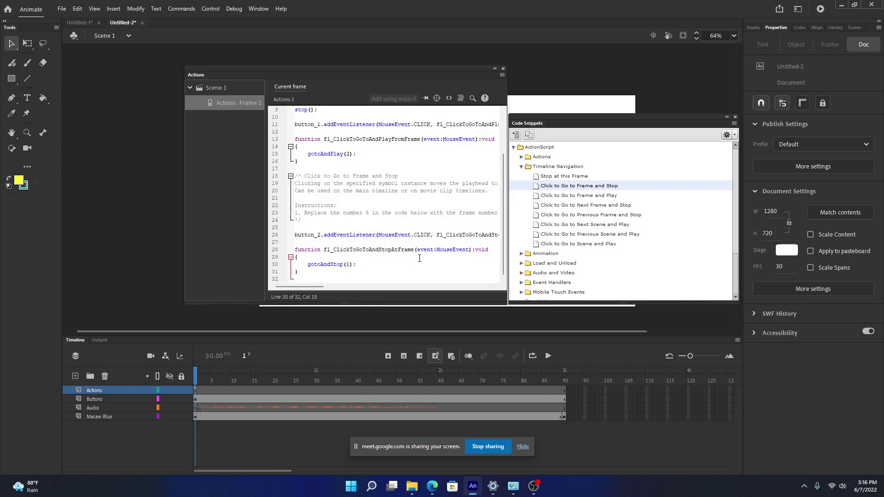
Step: Close Code Snippets and the Actions panel, then run Control > Test
left_click(735, 117)
left_click(503, 68)
left_click(181, 9)
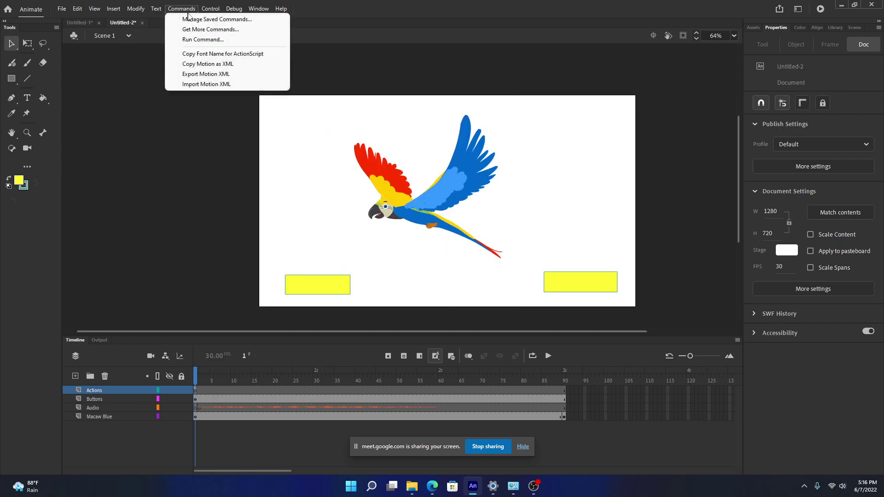
left_click(240, 98)
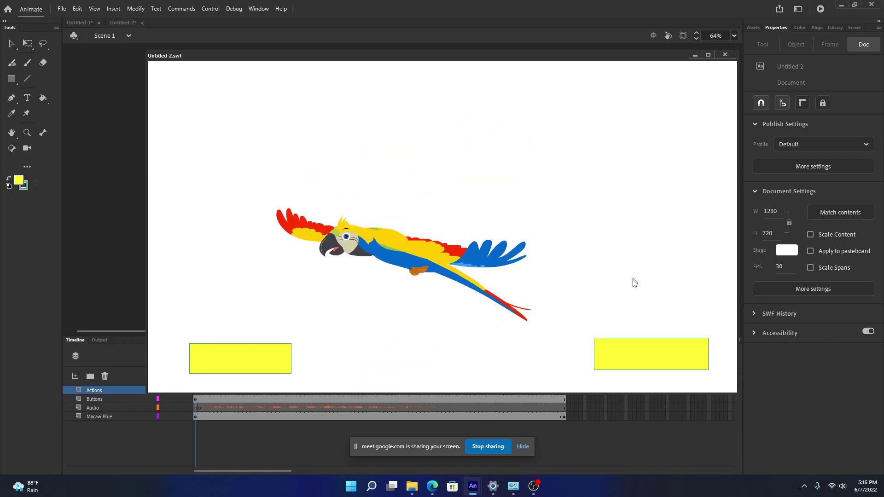
Step: Alternate the right and left yellow buttons to check that the macaw stops and restarts
left_click(623, 358)
left_click(236, 360)
left_click(708, 351)
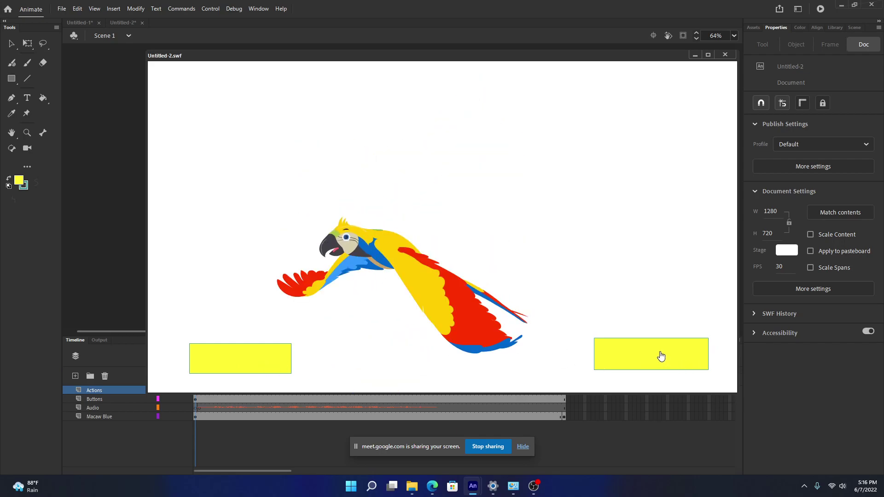
left_click(661, 353)
left_click(235, 351)
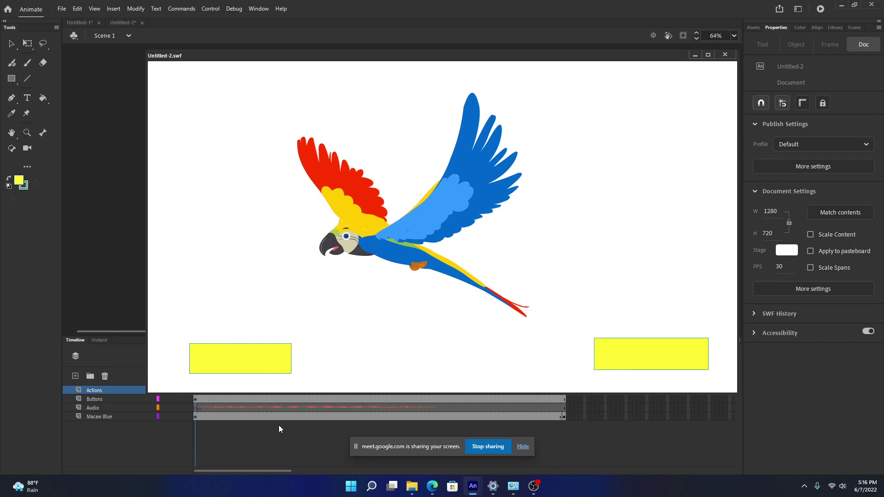
Step: Select the Audio layer frame, restart the flight and check that fly.mp3 is there
left_click(198, 408)
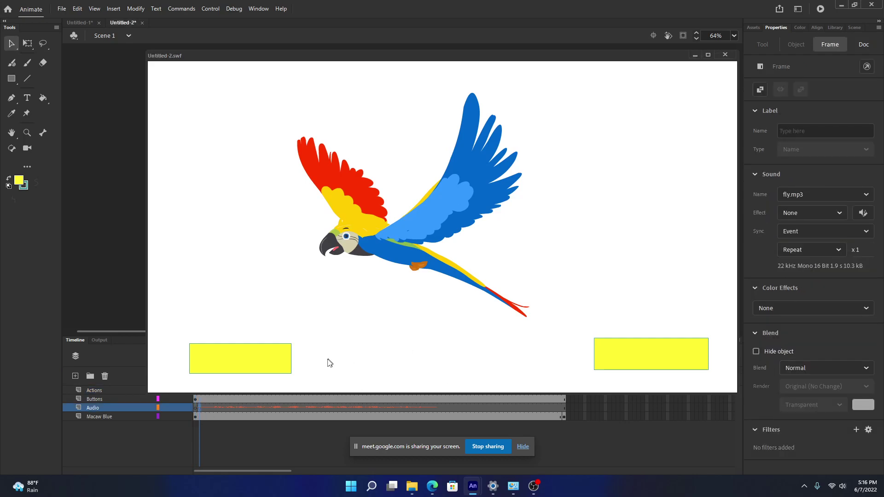
left_click(236, 359)
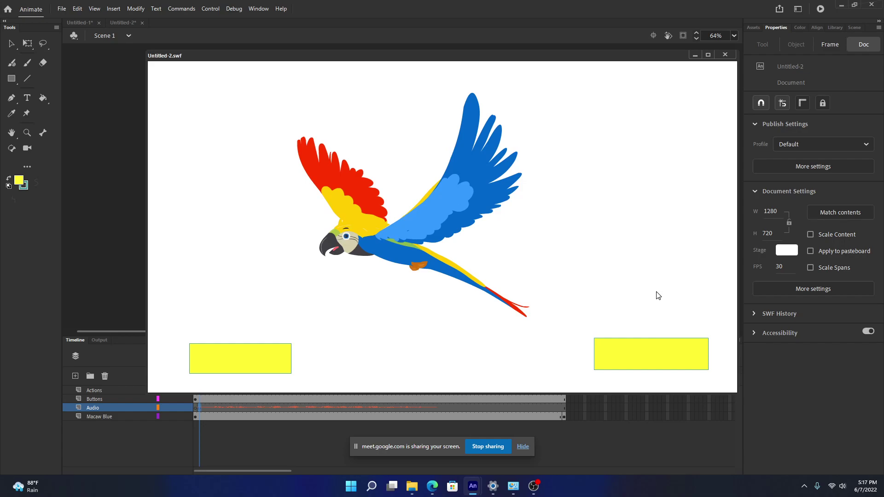
left_click(344, 408)
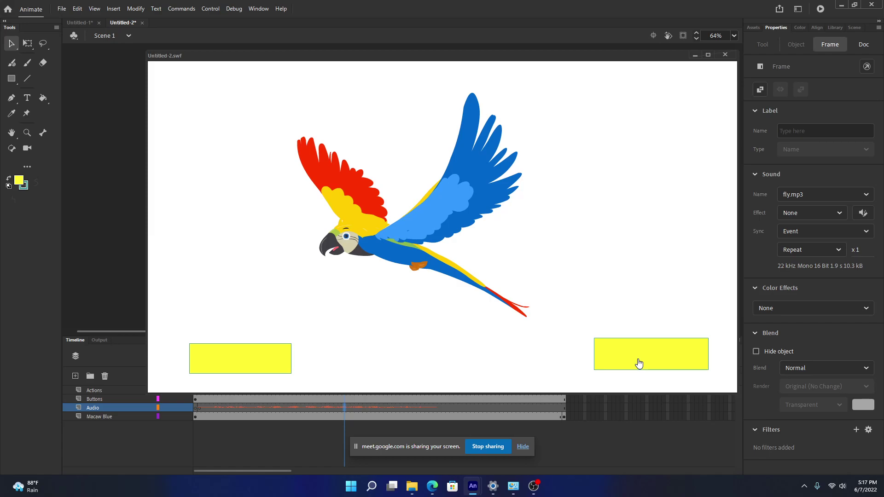
Step: Close the test window, open the frame 1 script, add blank lines and select button_2
left_click(725, 55)
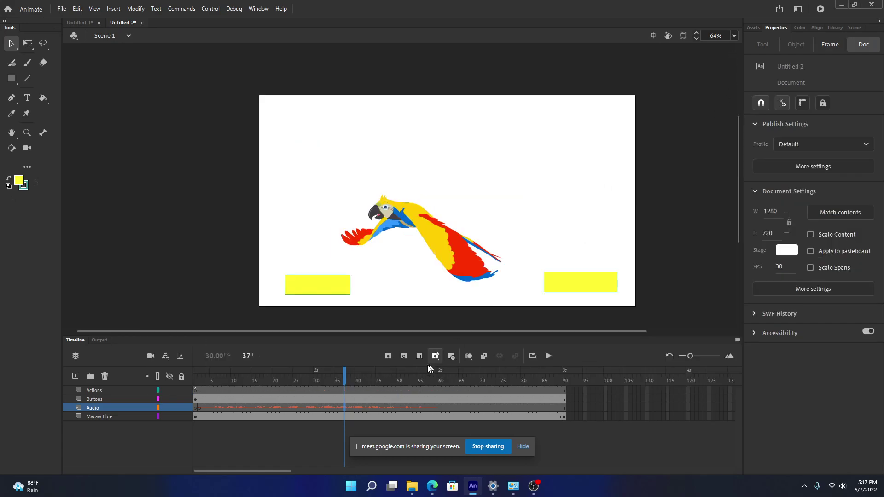
right_click(194, 390)
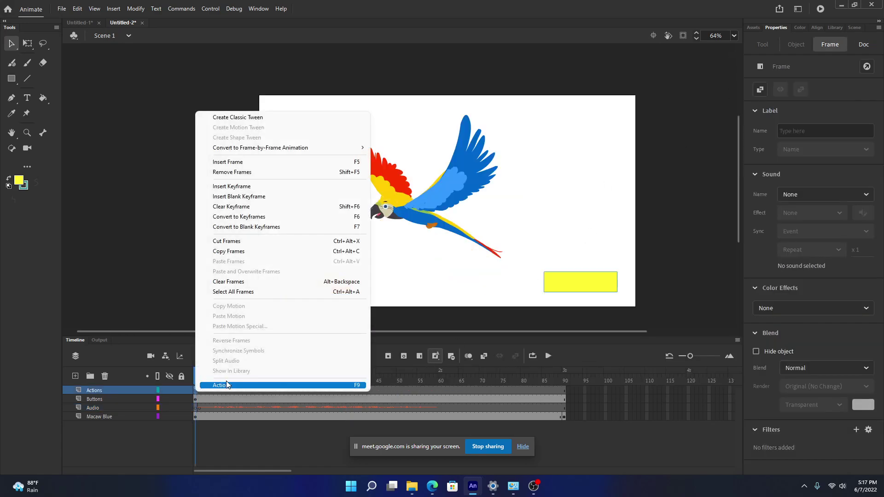
left_click(228, 383)
key("Return")
key("Return")
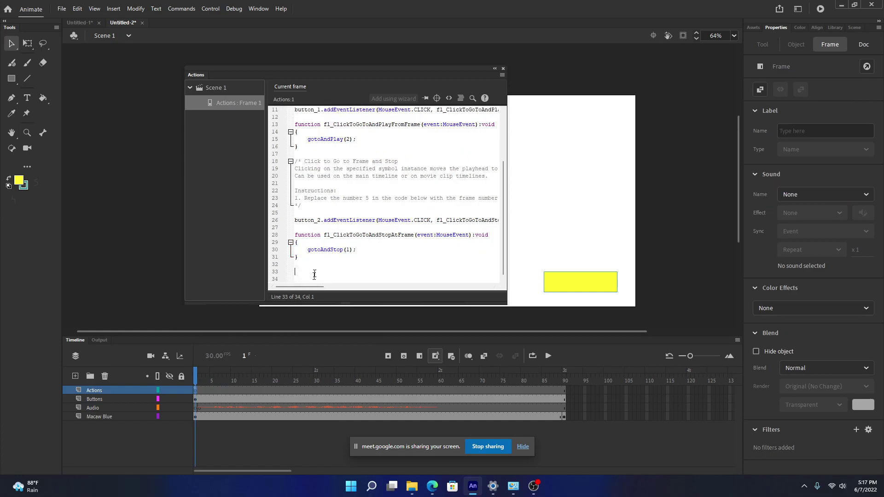
left_click(573, 283)
Step: Insert the Audio and Video 'Click to Stop All Sounds' snippet for button_2
left_click(448, 98)
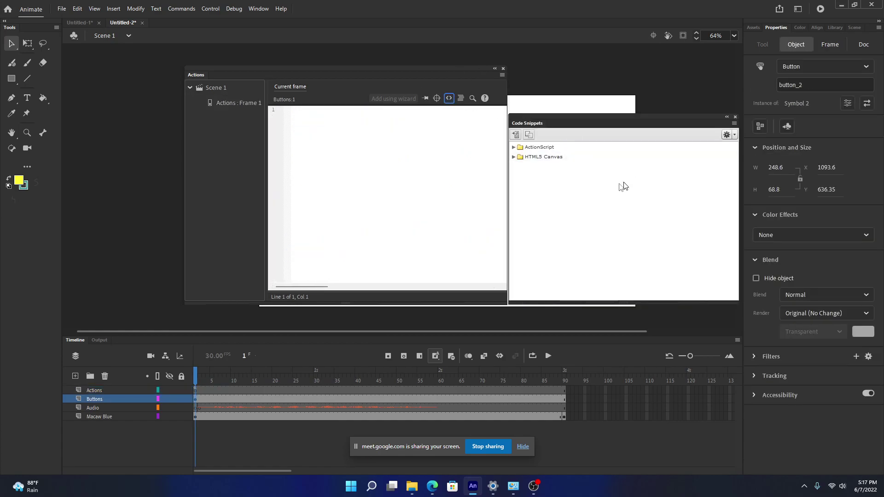
left_click(513, 148)
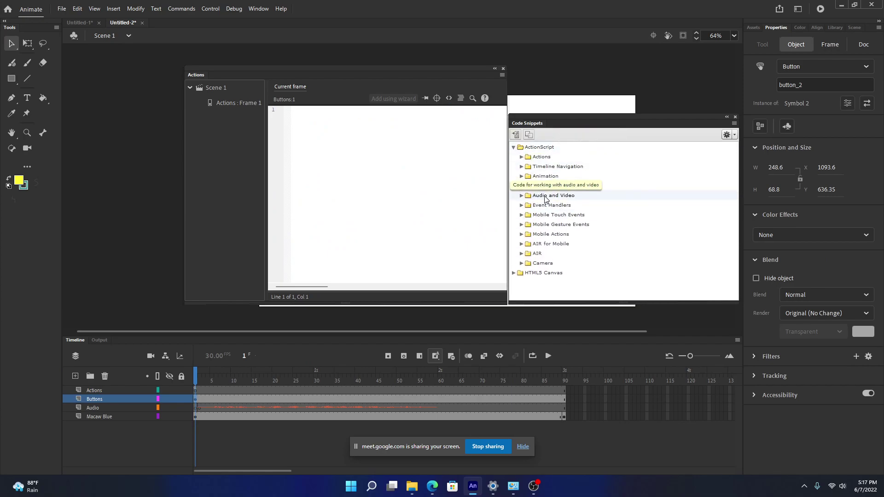
left_click(521, 196)
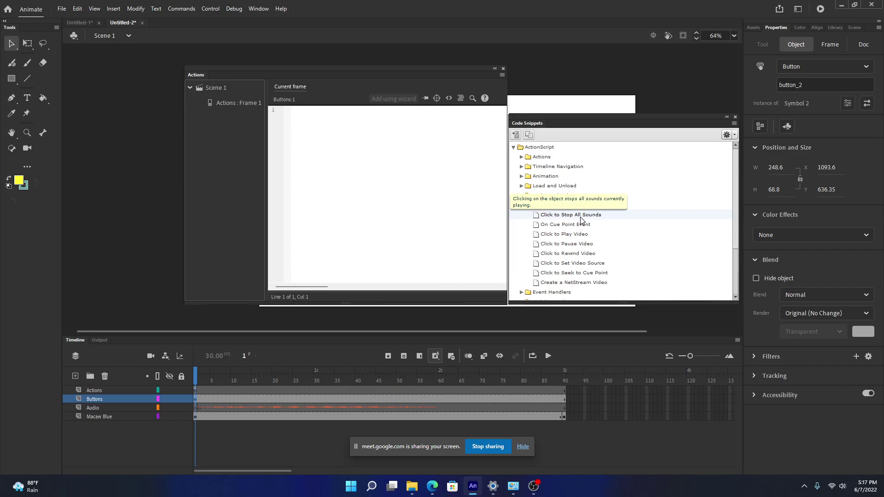
double_click(571, 215)
left_click(414, 253)
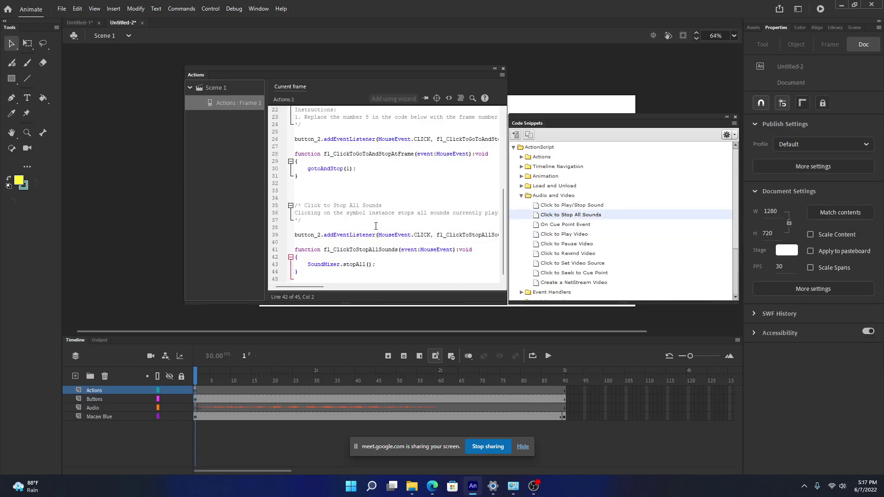
Step: Cut SoundMixer.stopAll(); out of the new snippet and delete the rest of its block
left_click_drag(349, 279, 295, 197)
left_click_drag(323, 279, 295, 198)
left_click(399, 269)
left_click_drag(385, 266, 289, 211)
left_click(308, 270)
key("Delete")
key("BackSpace")
key("BackSpace")
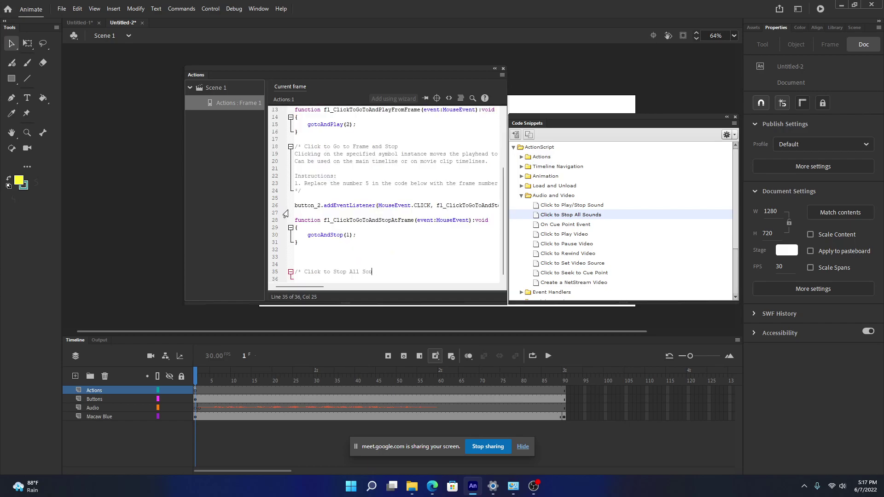
key("shift+Home")
key("BackSpace")
Step: Paste SoundMixer.stopAll(); under gotoAndStop(1); and close Code Snippets and Actions
type("SoundMixer.stopAll();")
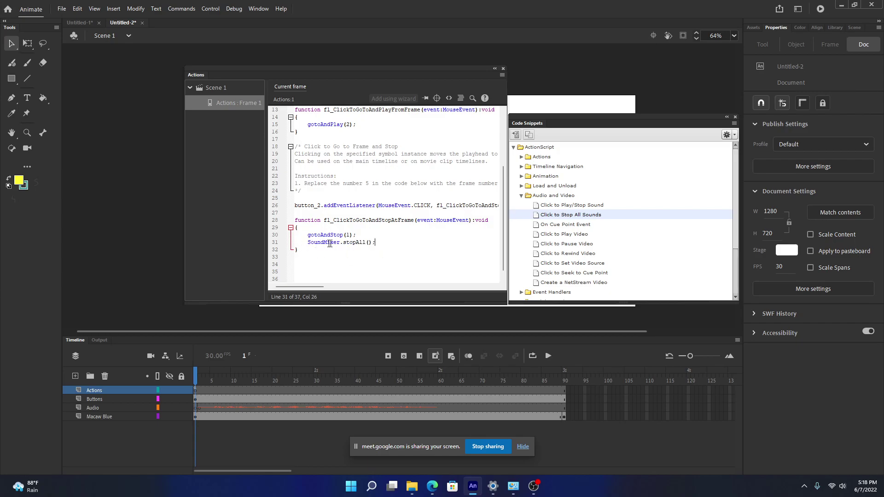
left_click(735, 117)
left_click(501, 69)
Step: Run Control > Test and press the right yellow button to halt the macaw
left_click(210, 8)
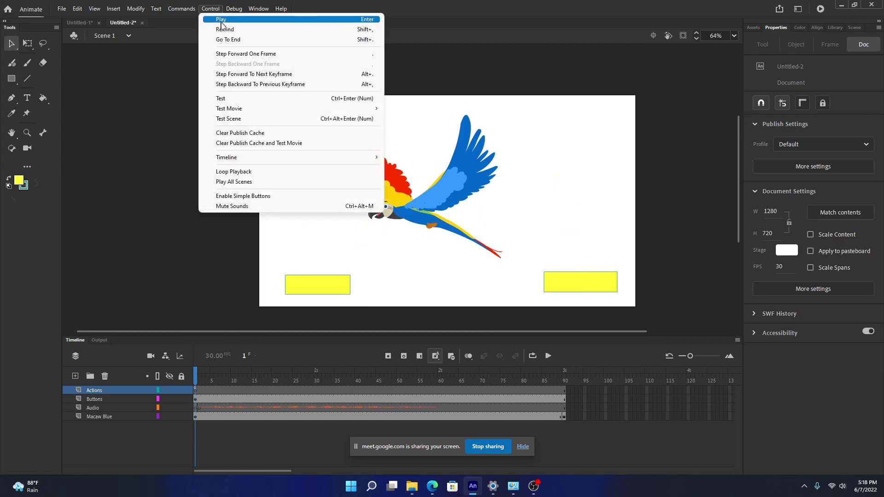
left_click(225, 98)
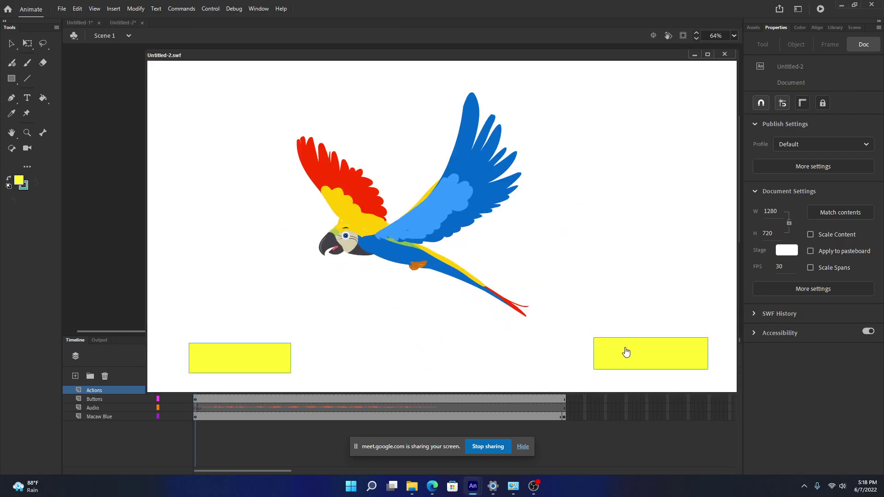
left_click(641, 357)
Step: Close the test window, reopen the frame 1 script and review stop(); and gotoAndPlay(2);
left_click(724, 54)
right_click(196, 391)
left_click(218, 384)
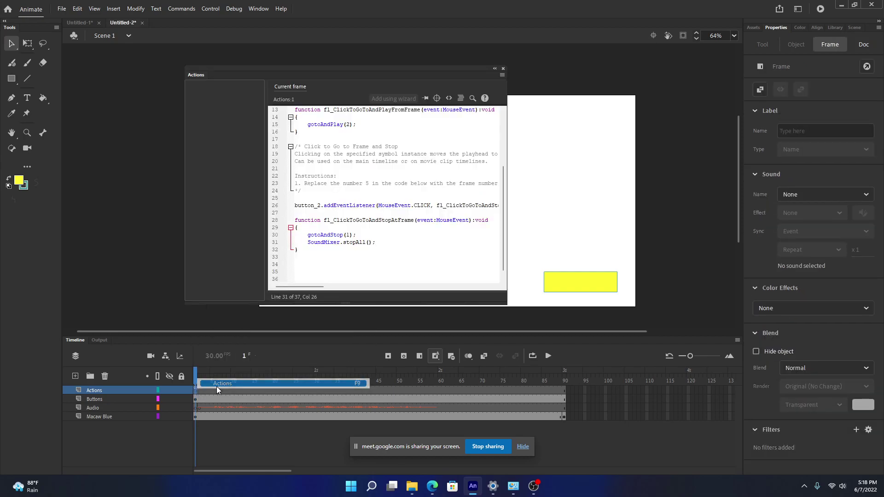
left_click_drag(318, 168, 262, 169)
left_click(353, 169)
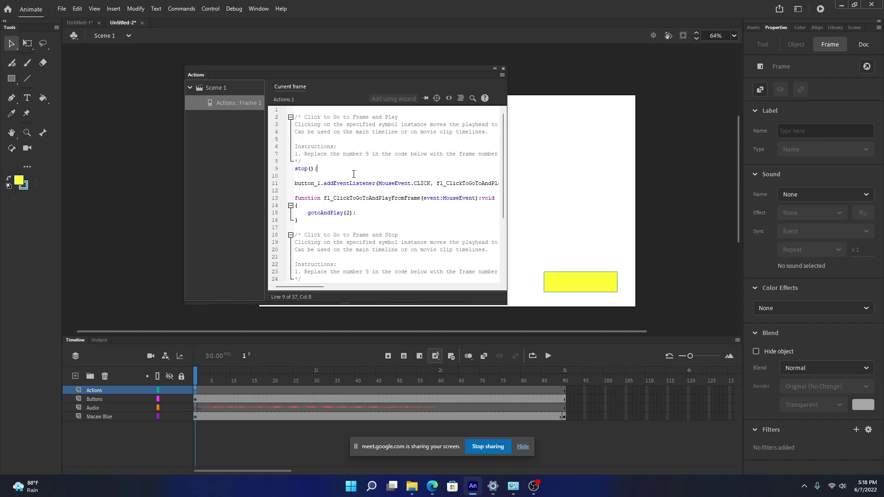
left_click_drag(308, 214, 274, 190)
left_click(364, 218)
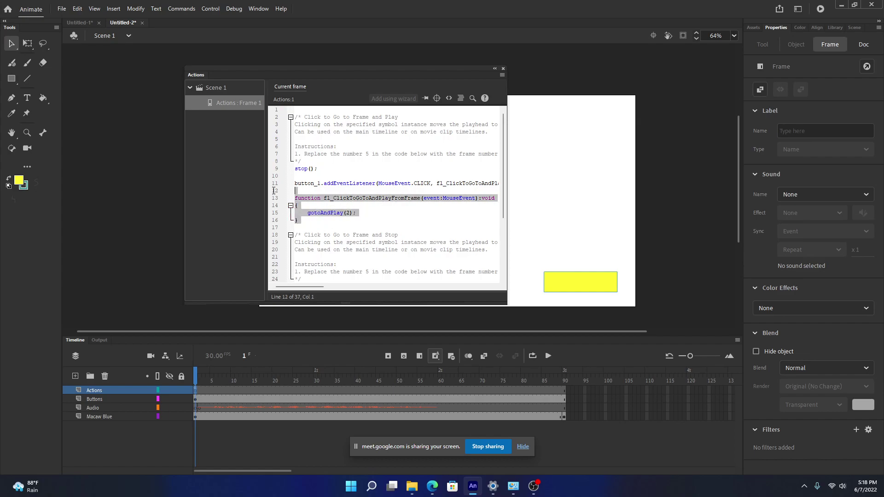
left_click(393, 207)
Step: Review the stop button's block with gotoAndStop(1) and SoundMixer.stopAll();
scroll(392, 207, "down", 3)
left_click_drag(338, 273, 276, 216)
left_click(416, 257)
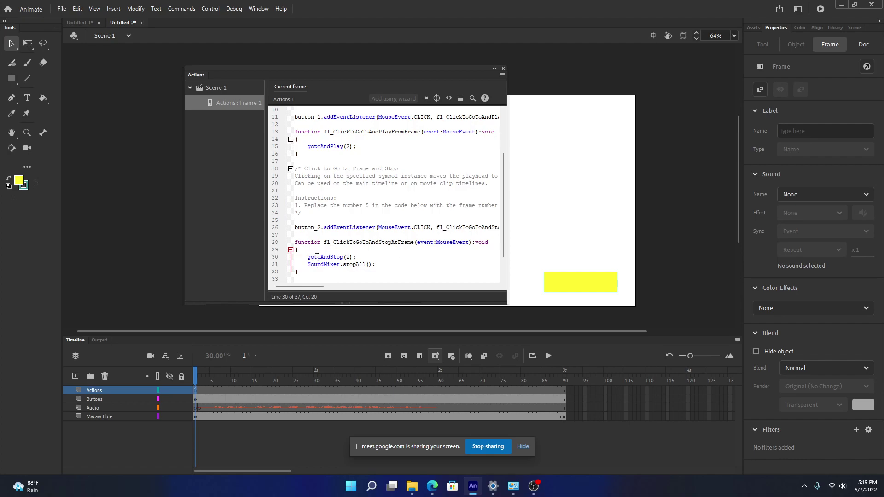
left_click_drag(306, 257, 347, 258)
left_click(355, 257)
left_click_drag(375, 264, 308, 265)
left_click(333, 271)
Step: Look over the whole script, close Actions and scrub the timeline through frames 1–74
scroll(385, 229, "up", 1)
scroll(325, 228, "down", 1)
left_click_drag(383, 266, 295, 108)
left_click(398, 265)
left_click(398, 161)
scroll(408, 190, "down", 5)
left_click_drag(304, 251, 288, 99)
scroll(300, 191, "up", 4)
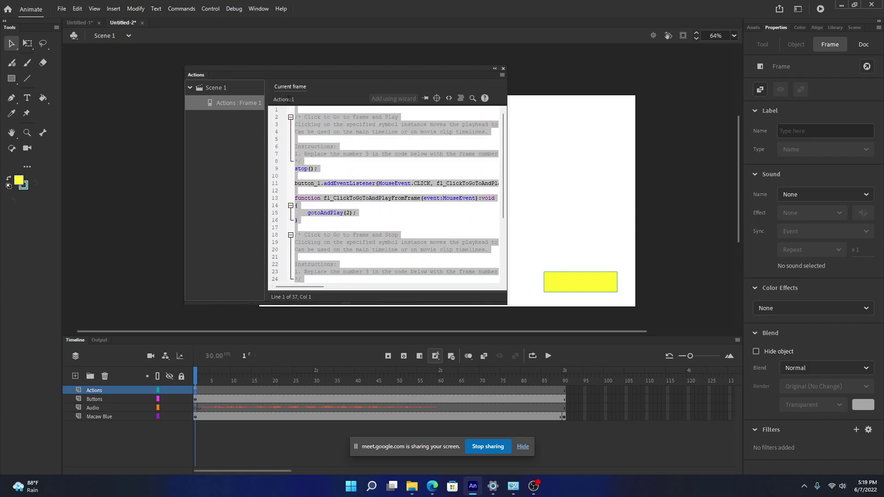
left_click(393, 165)
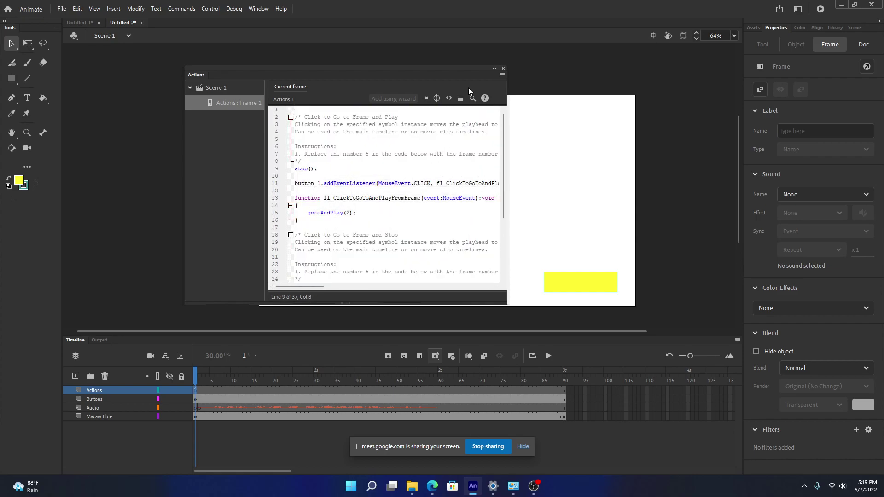
left_click(503, 69)
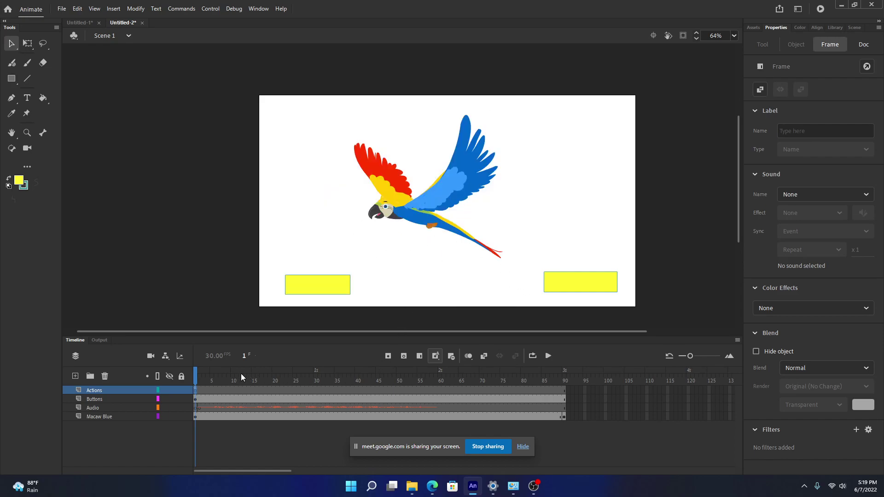
left_click_drag(199, 377, 138, 371)
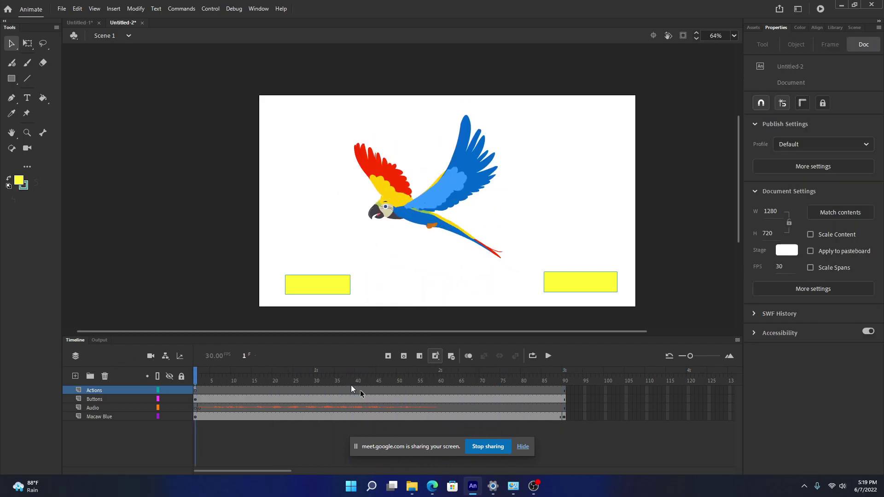
Step: Bring the browser forward and switch to the Attendance spreadsheet tab
mouse_move(530, 487)
mouse_move(431, 486)
left_click(423, 466)
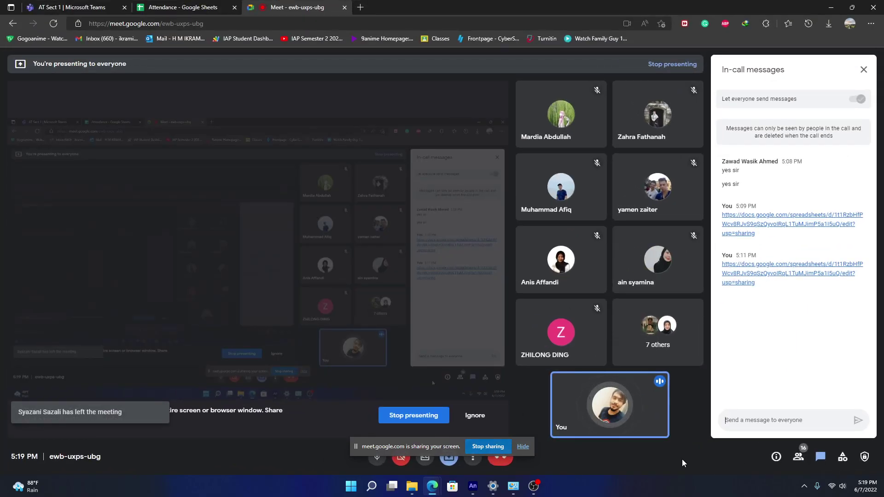
key("ctrl+shift+Tab")
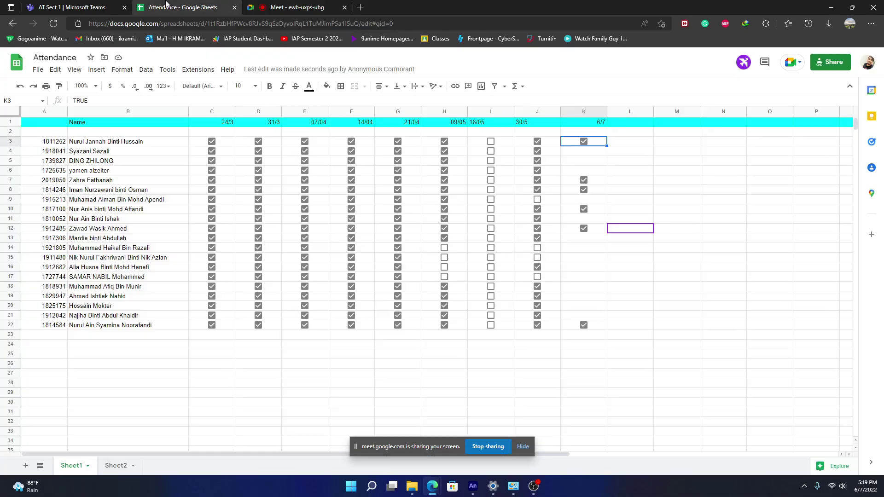
key("ctrl+l")
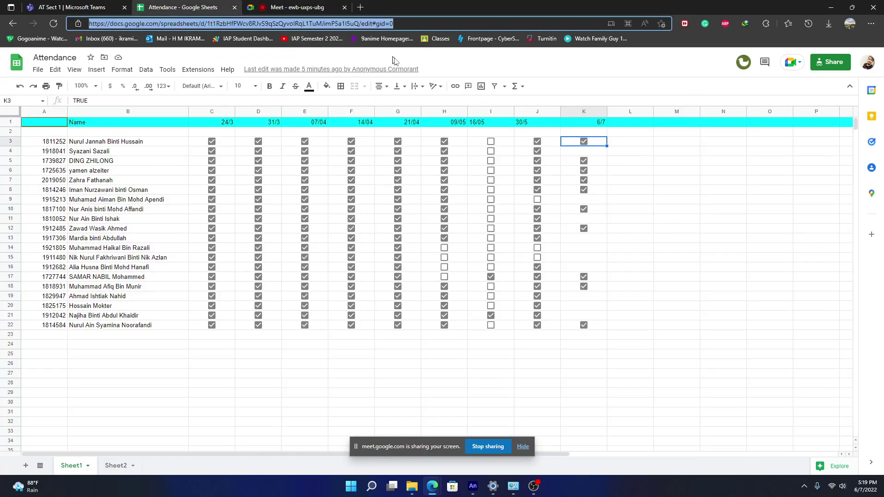
key("Escape")
Step: Copy the Attendance sheet's share link and stop presenting to the meeting
left_click(831, 60)
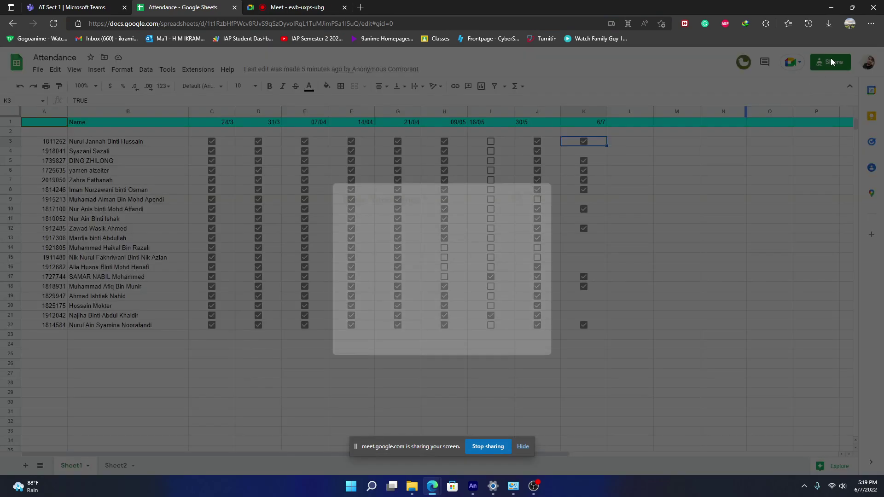
left_click(368, 337)
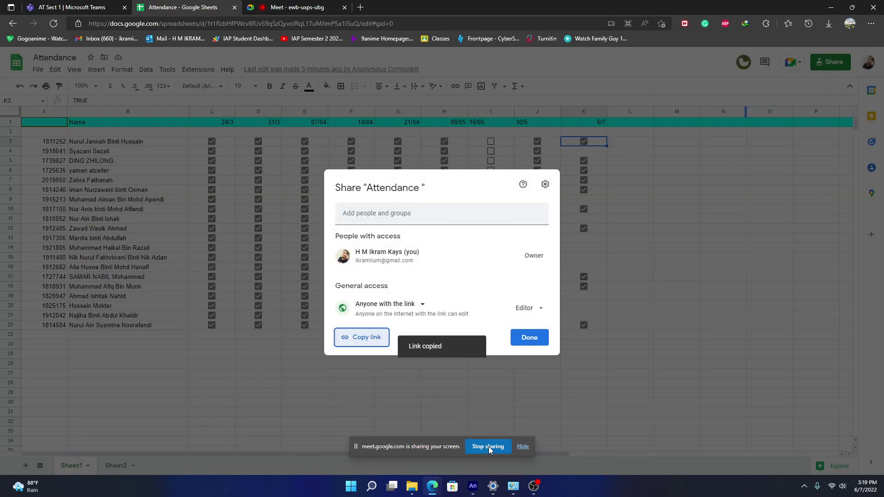
left_click(487, 446)
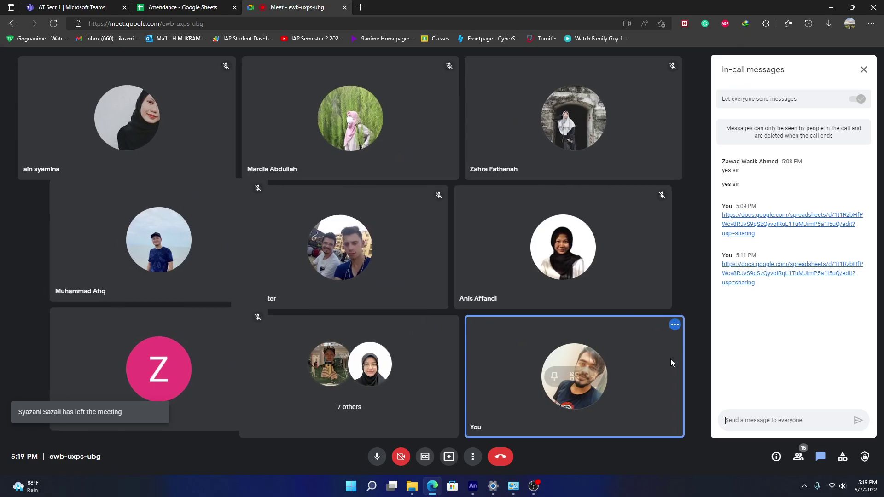
Step: Paste the Attendance spreadsheet link into the chat and send it to everyone
left_click(773, 416)
key("ctrl+v")
key("Return")
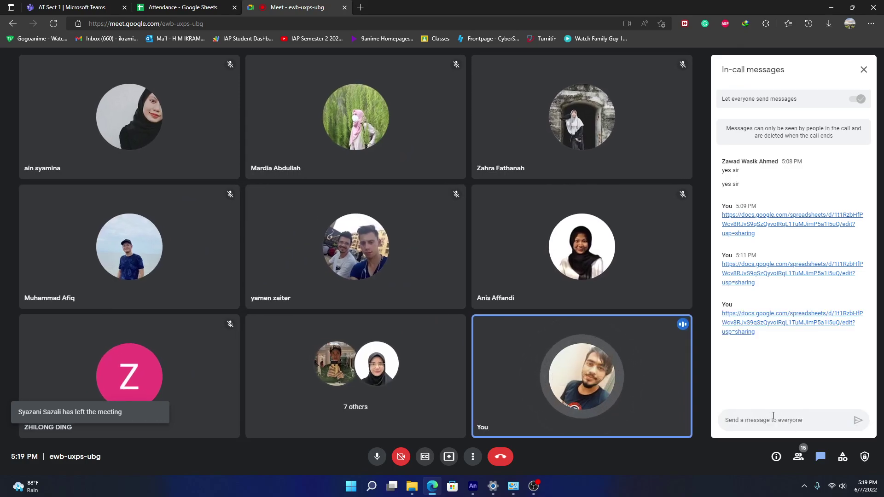